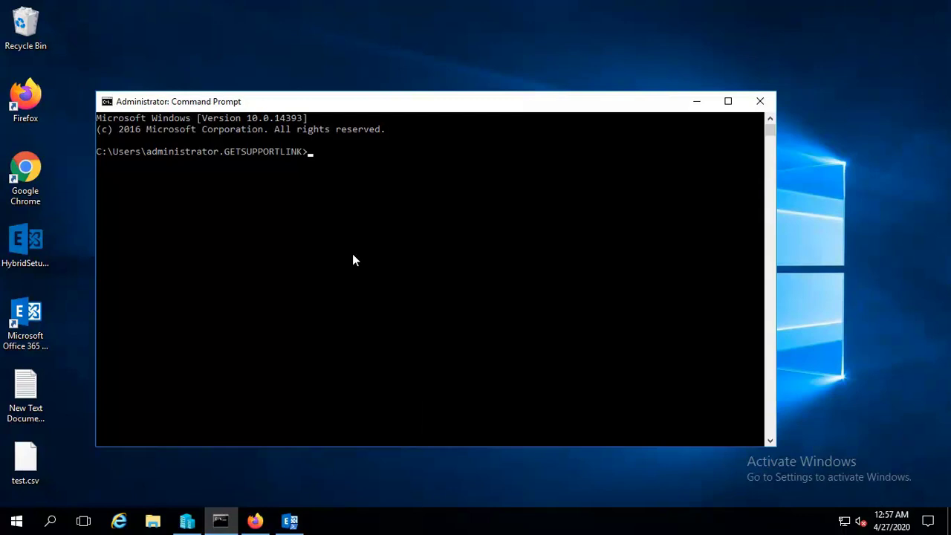
Launch Performance Monitor with perfmon, close the Command Prompt and maximize the window.
text(perfmo)
text(n)
key(Return)
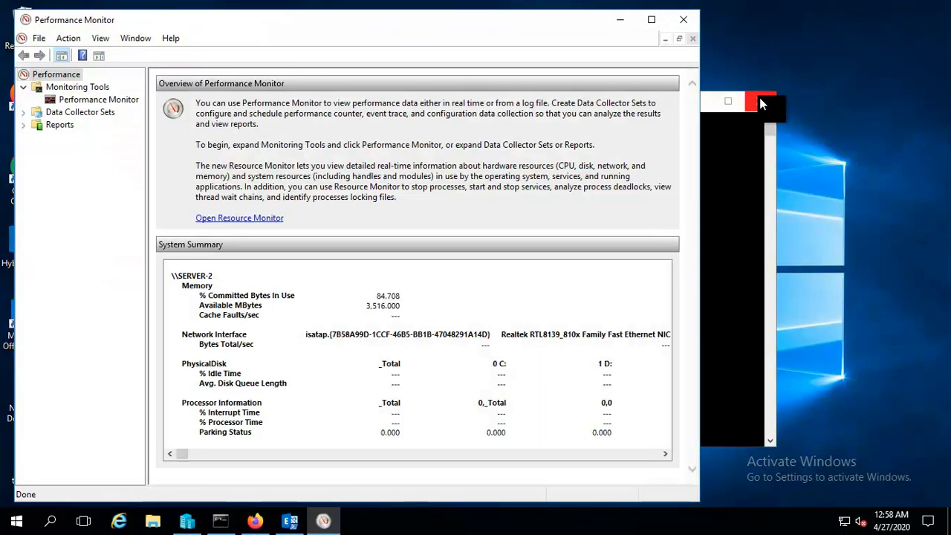
click(757, 102)
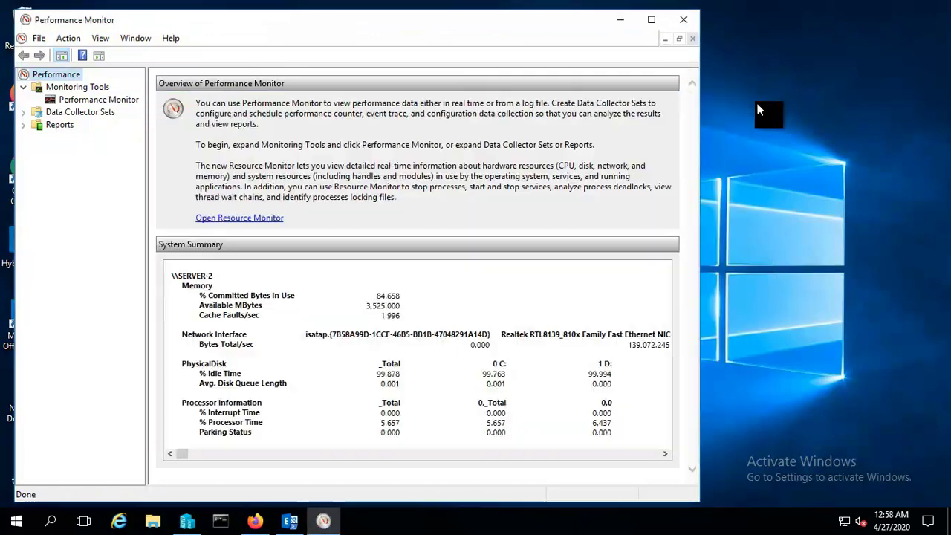
click(649, 24)
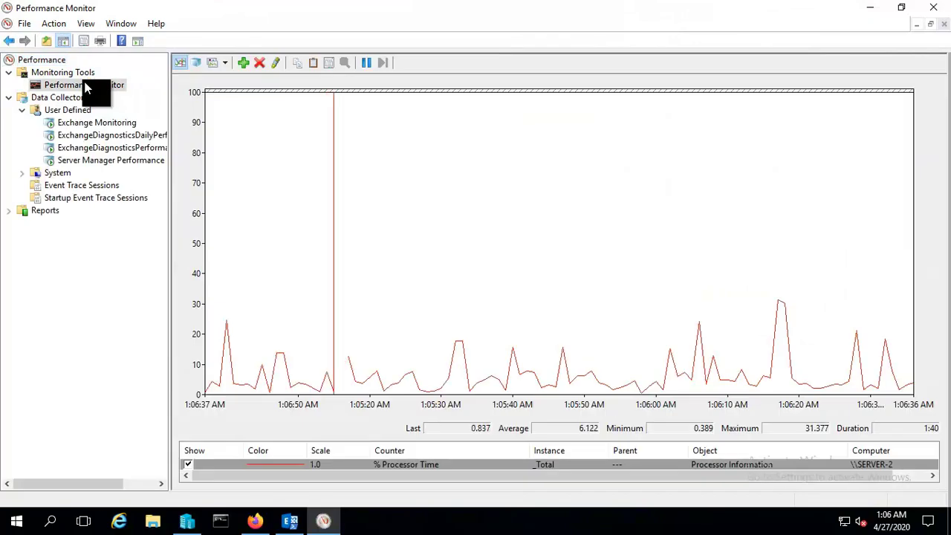
right_click(84, 87)
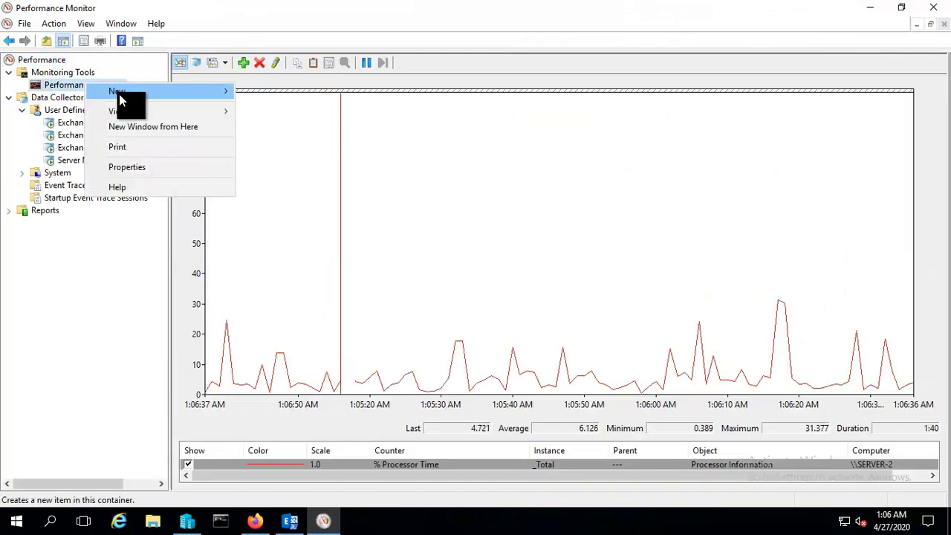
Start a new data collector set named 'Base Exchange Monitoring' with the default save location.
mouse_move(187, 90)
click(282, 92)
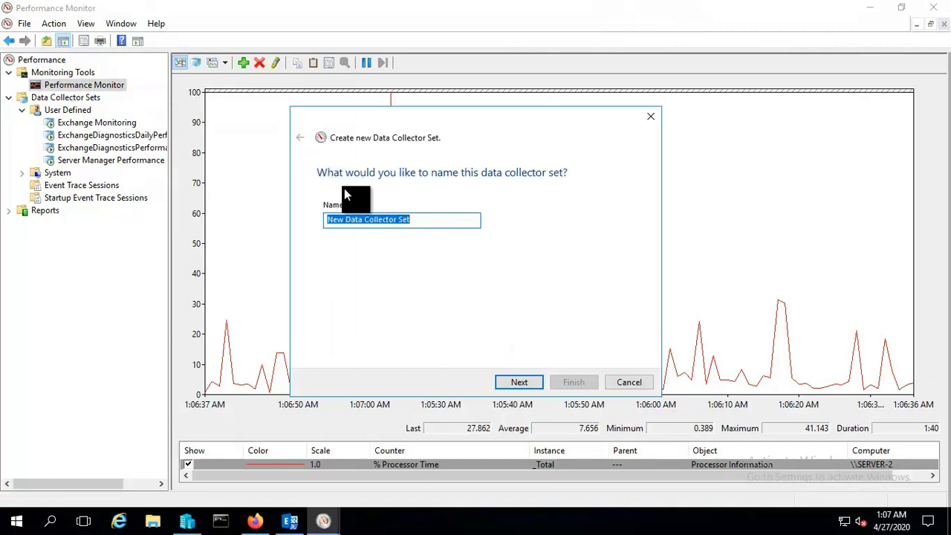
text(Base Exchange Monitoring)
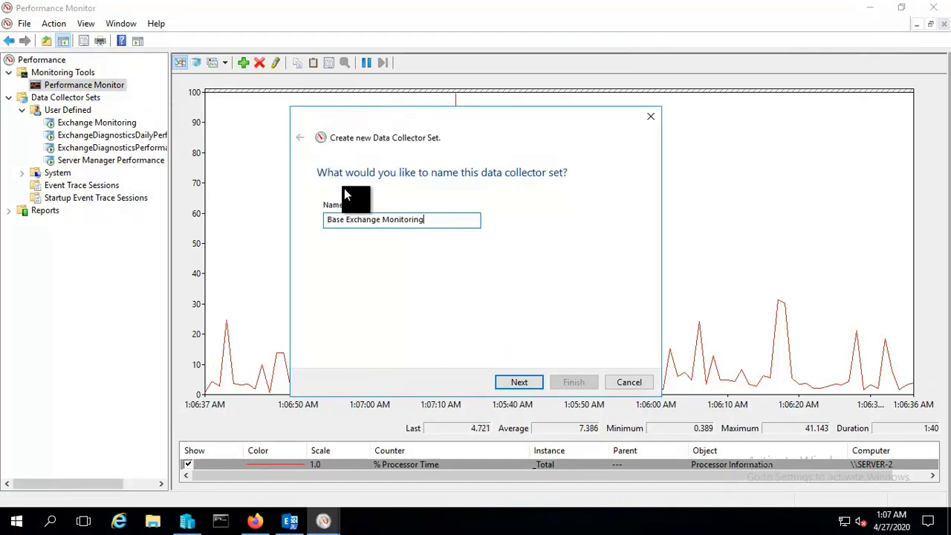
click(519, 383)
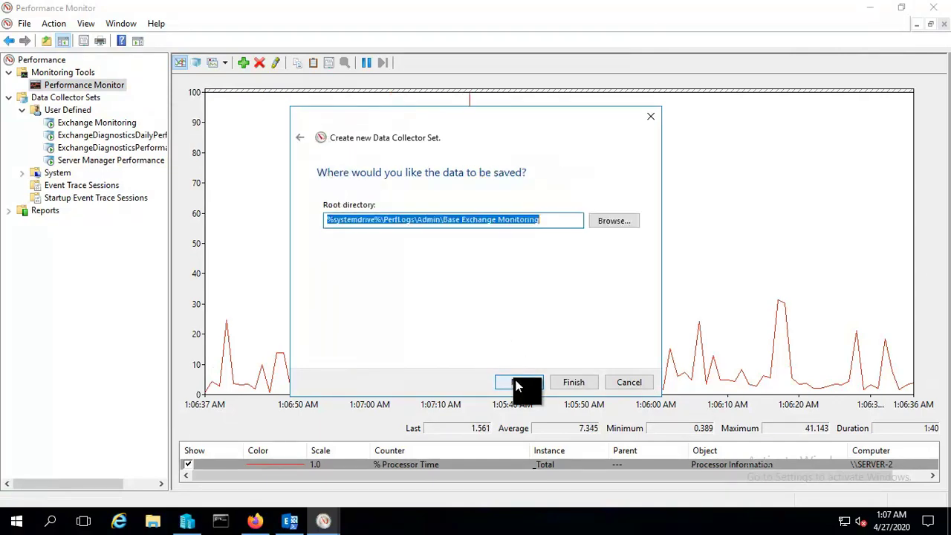
click(519, 382)
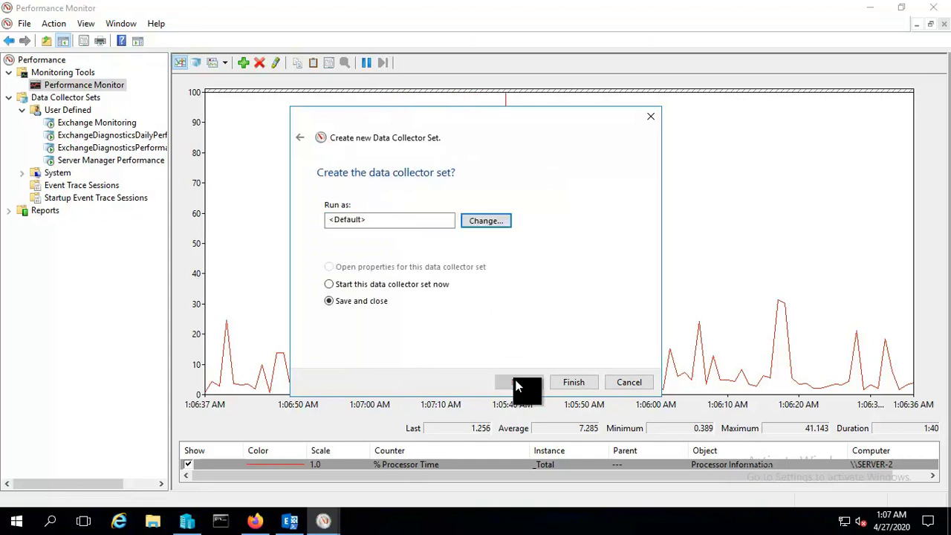
Set the set to run as the administrator account with its password, and finish.
click(490, 221)
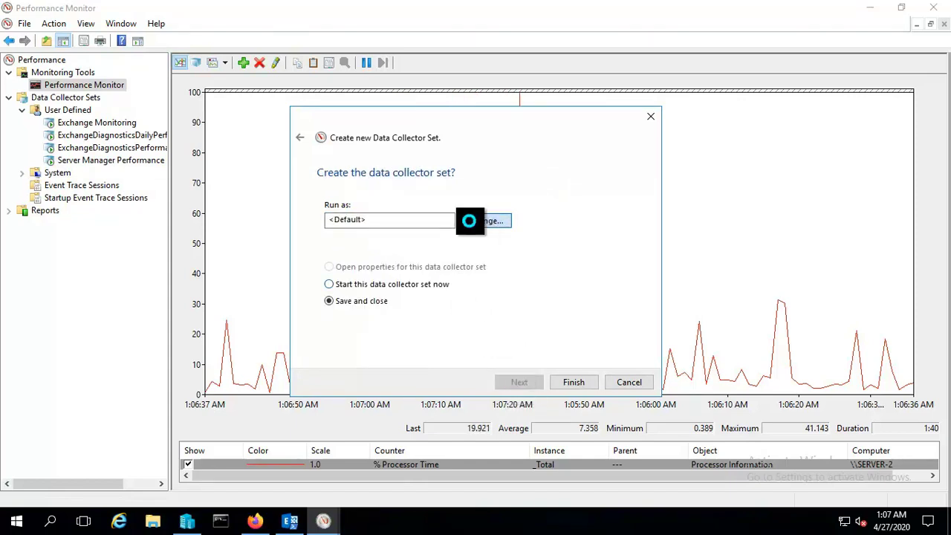
text(ad)
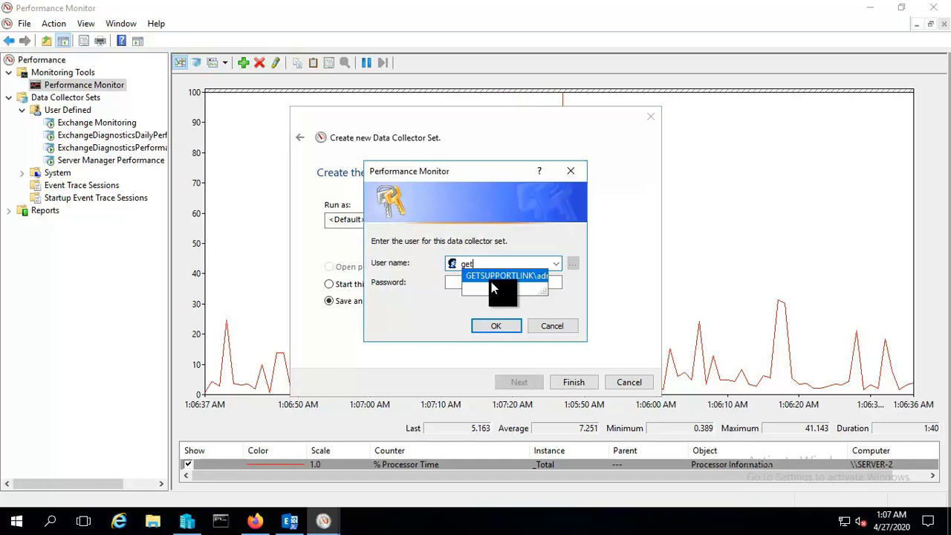
click(491, 273)
click(489, 282)
text(********)
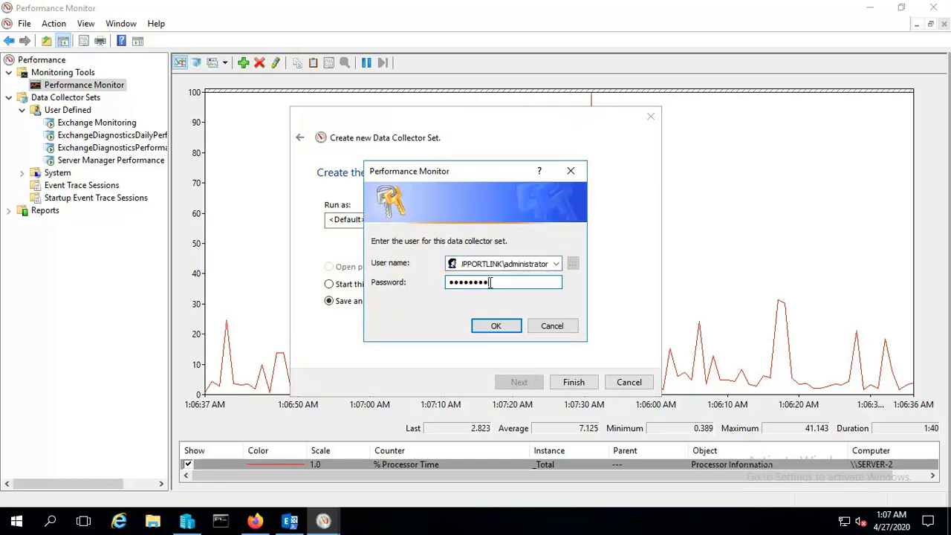
click(495, 325)
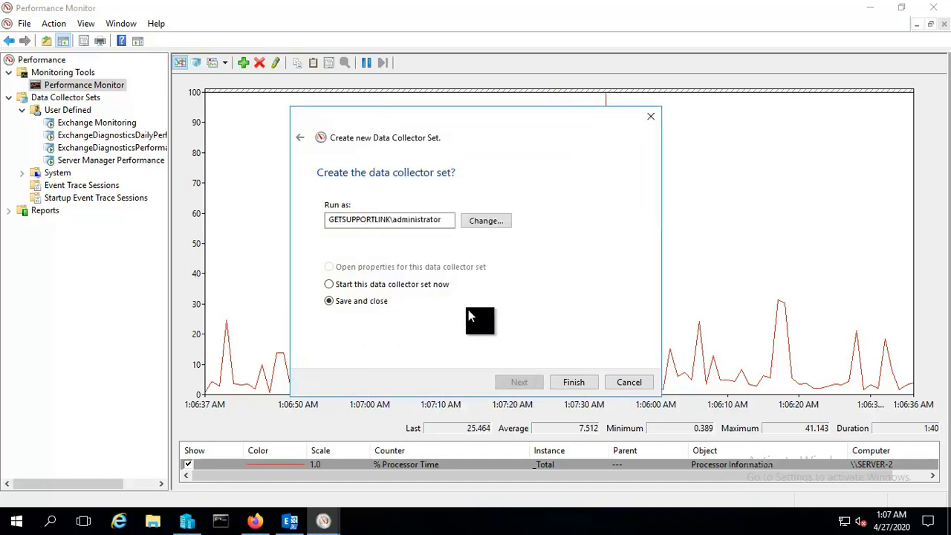
click(573, 383)
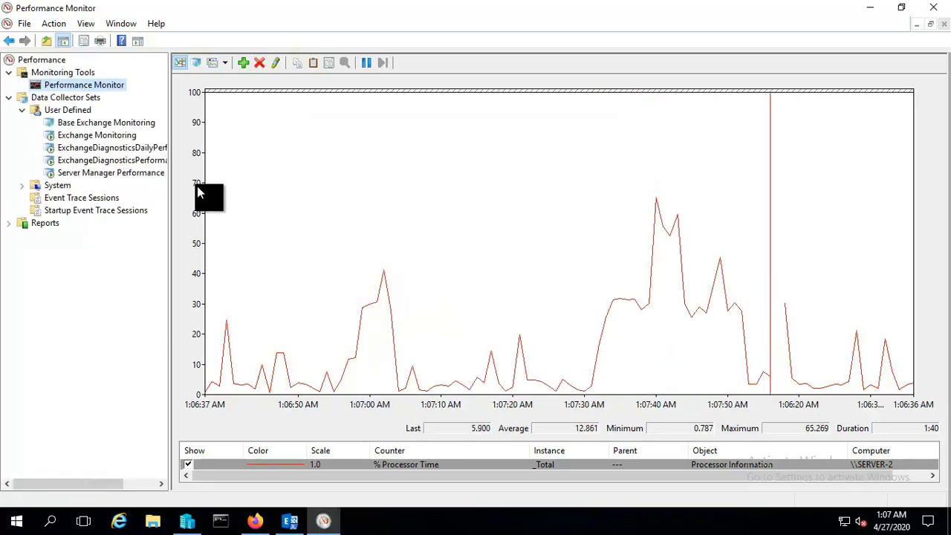
Open the Base Exchange Monitoring System Monitor Log properties and its Add Counters list.
click(85, 123)
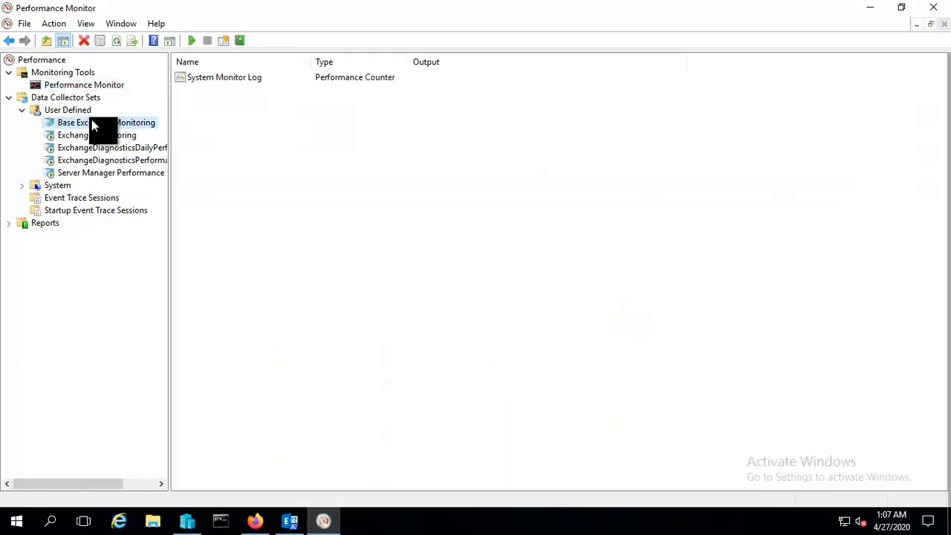
click(201, 80)
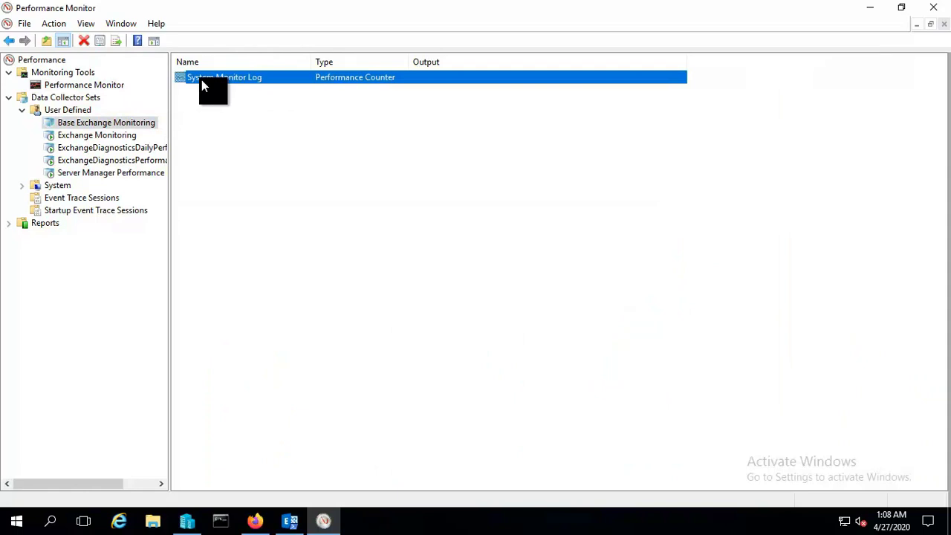
double_click(201, 79)
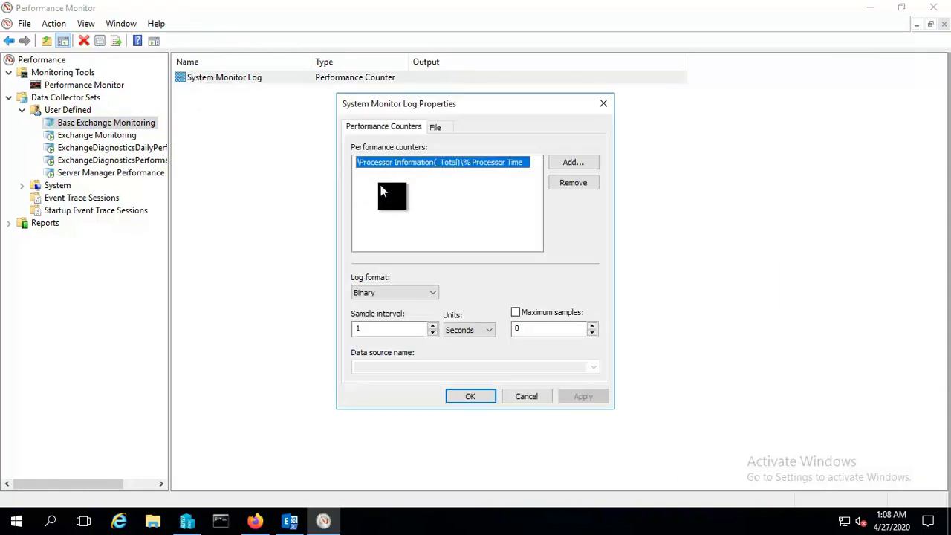
click(574, 162)
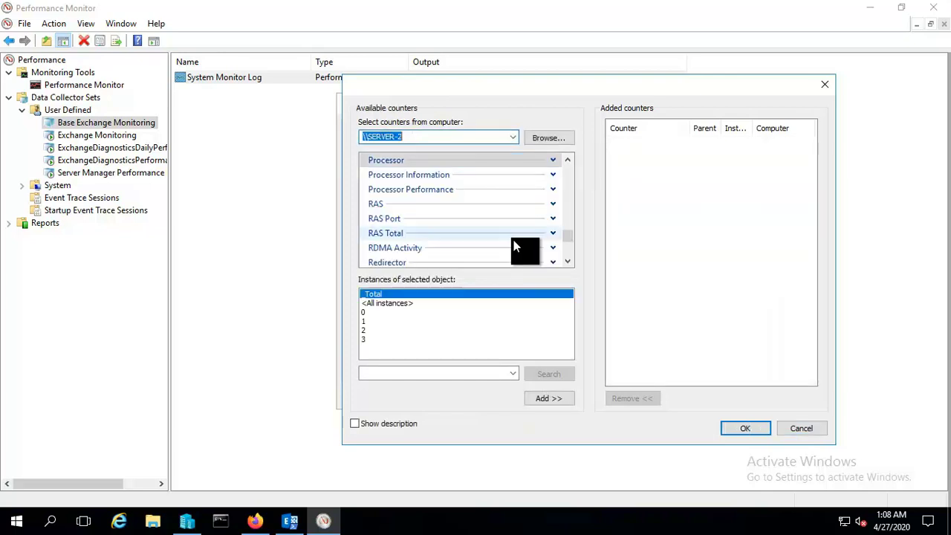
Add the Processor counters % User Time, % Processor Time and % Privileged Time.
scroll(475, 241, up, 2)
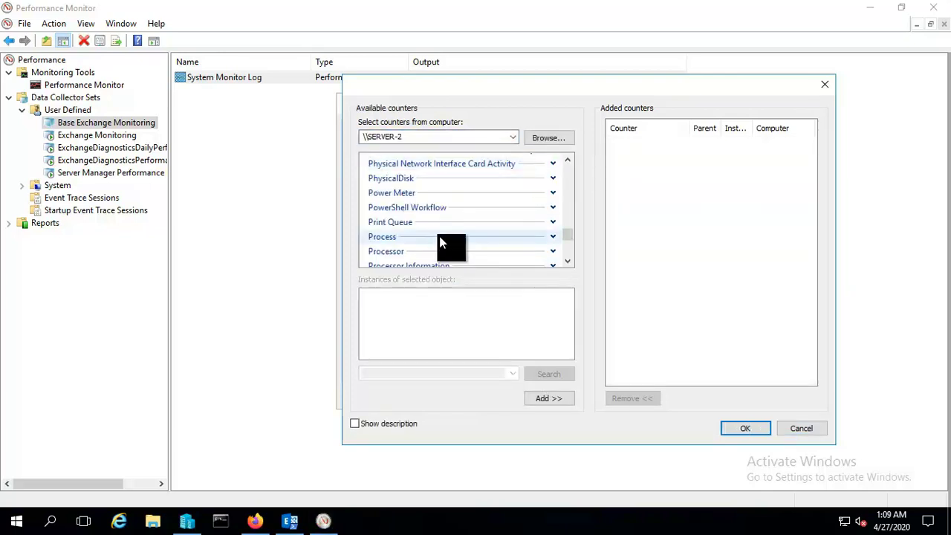
click(442, 237)
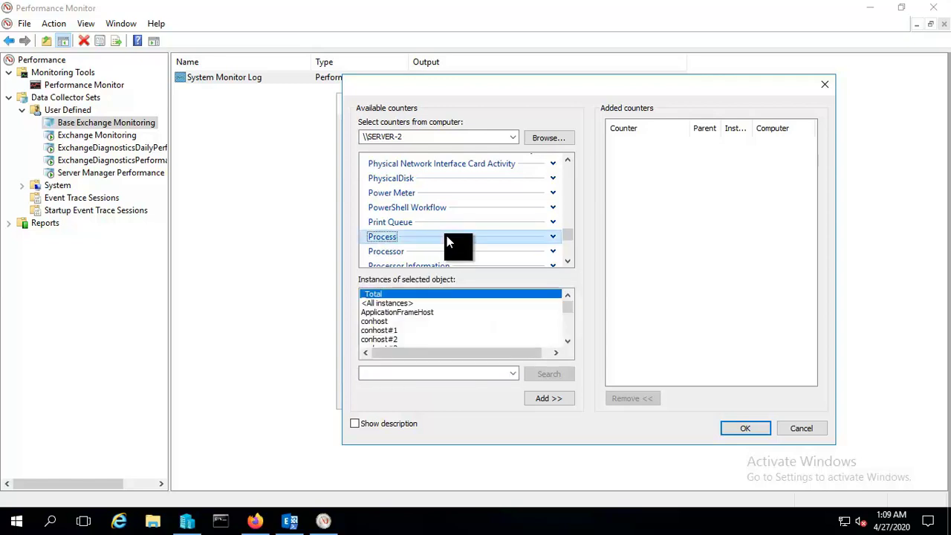
scroll(446, 236, down, 1)
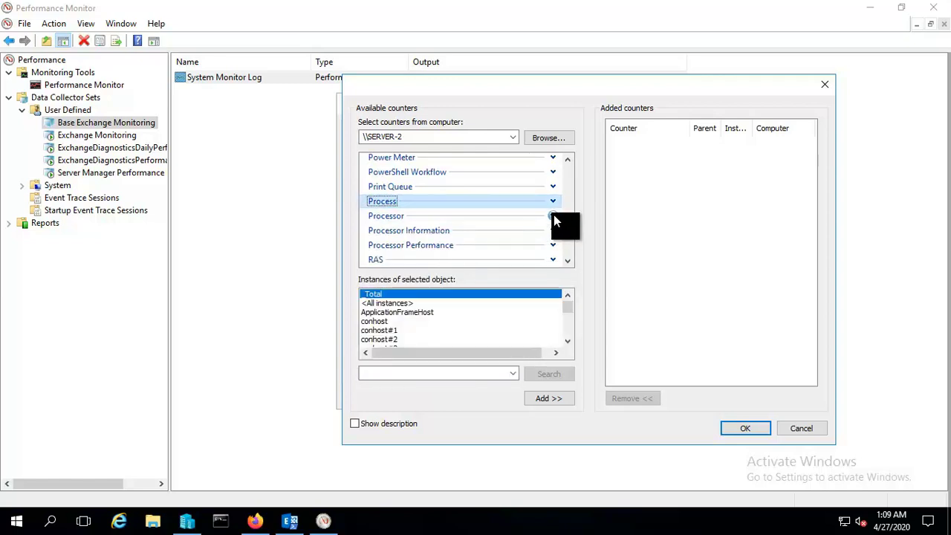
click(554, 214)
scroll(497, 237, down, 1)
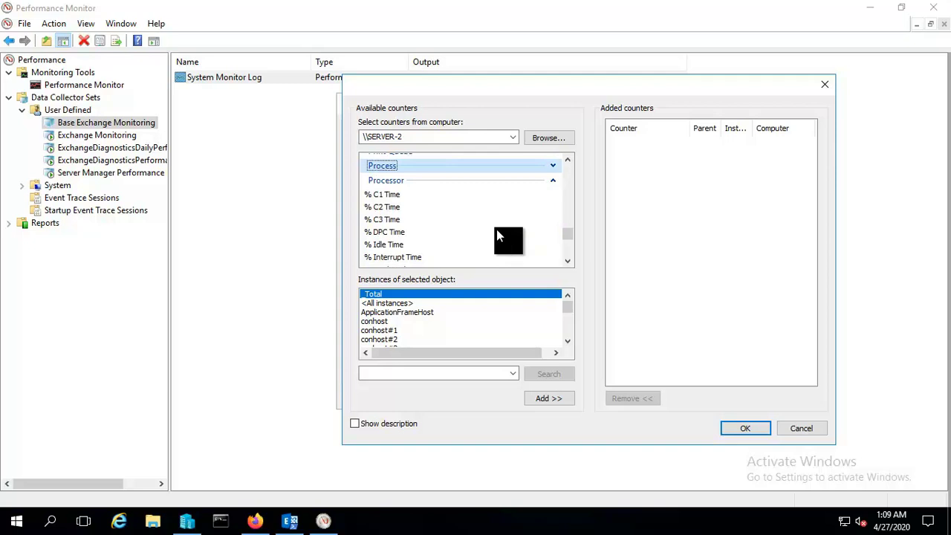
scroll(498, 235, down, 1)
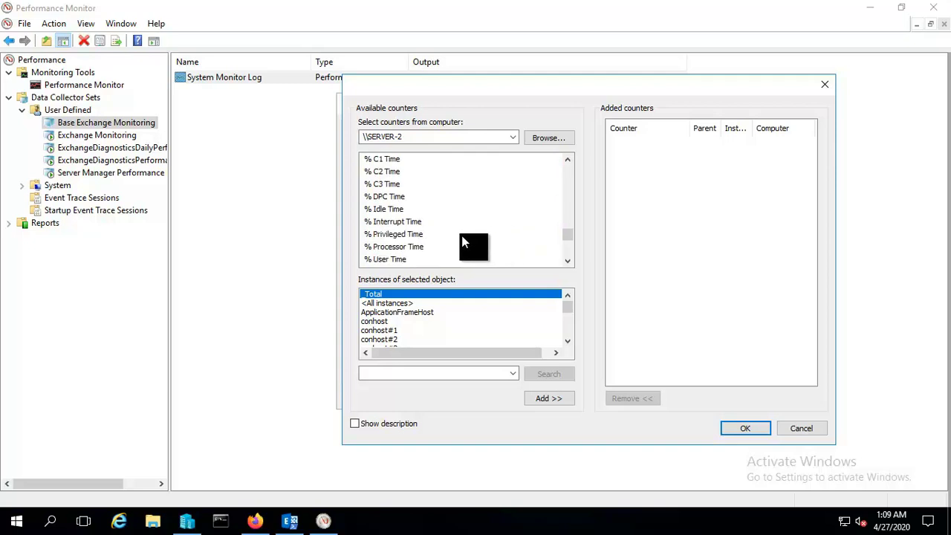
click(398, 259)
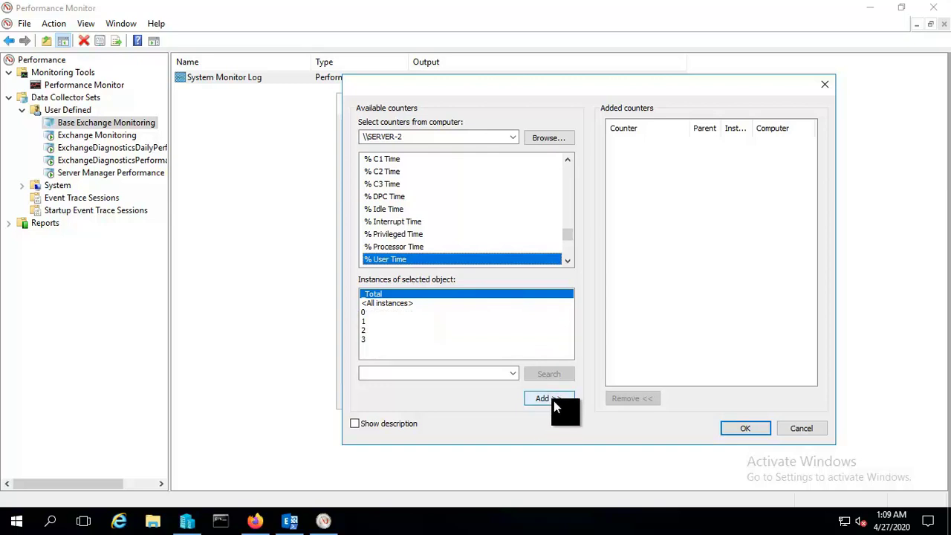
click(553, 400)
click(395, 245)
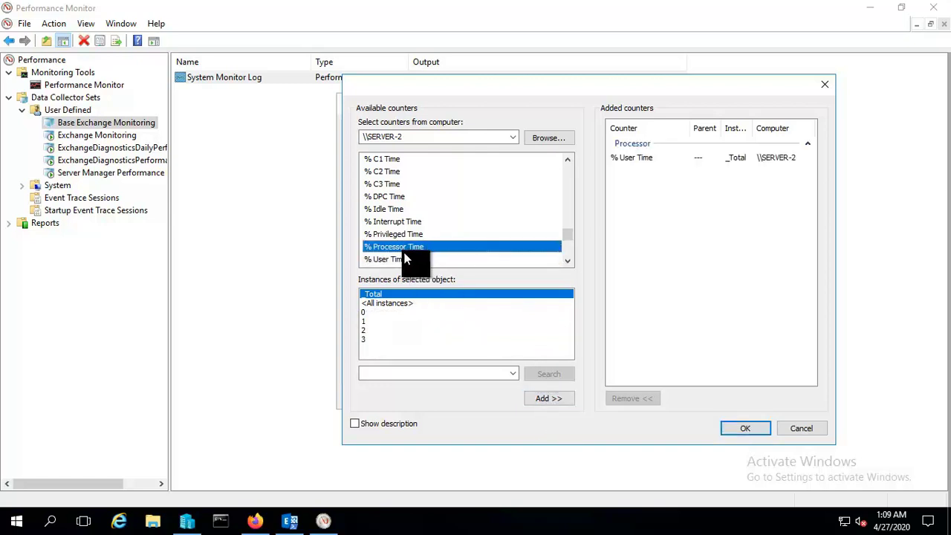
click(539, 398)
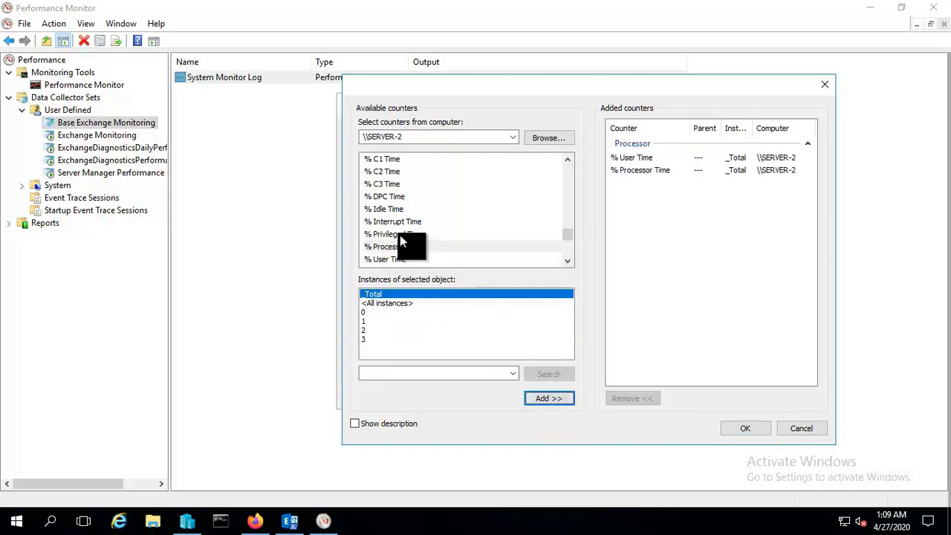
click(399, 235)
click(547, 401)
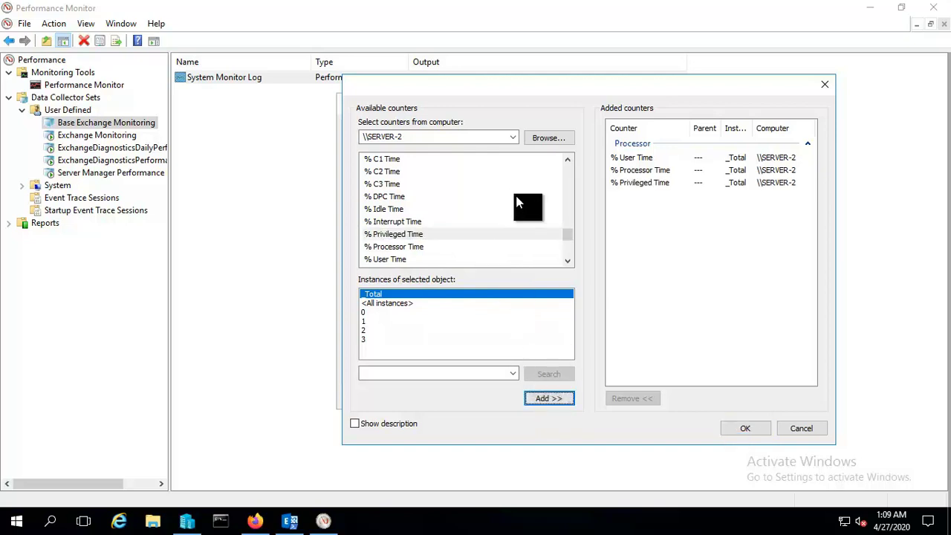
mouse_move(567, 225)
mouse_down()
mouse_move(555, 169)
mouse_move(554, 185)
mouse_up()
Add the ADAccess Domain Controllers counters LDAP Read Calls/sec and LDAP Read Time.
scroll(455, 227, up, 2)
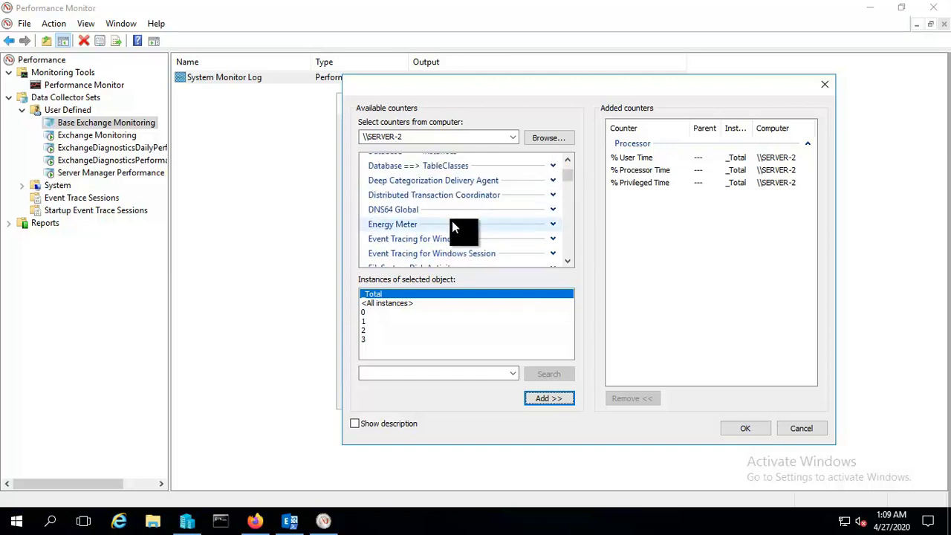
scroll(455, 223, down, 12)
click(551, 253)
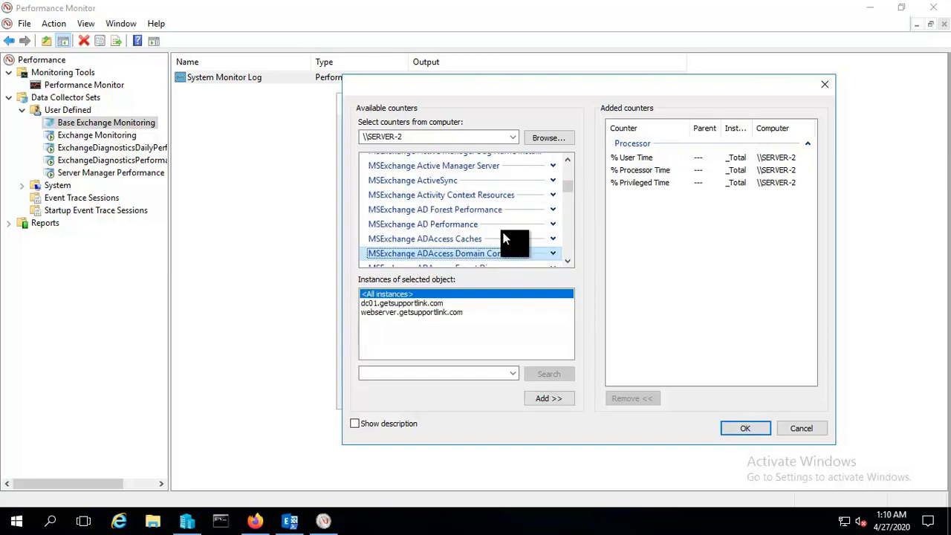
scroll(520, 238, down, 1)
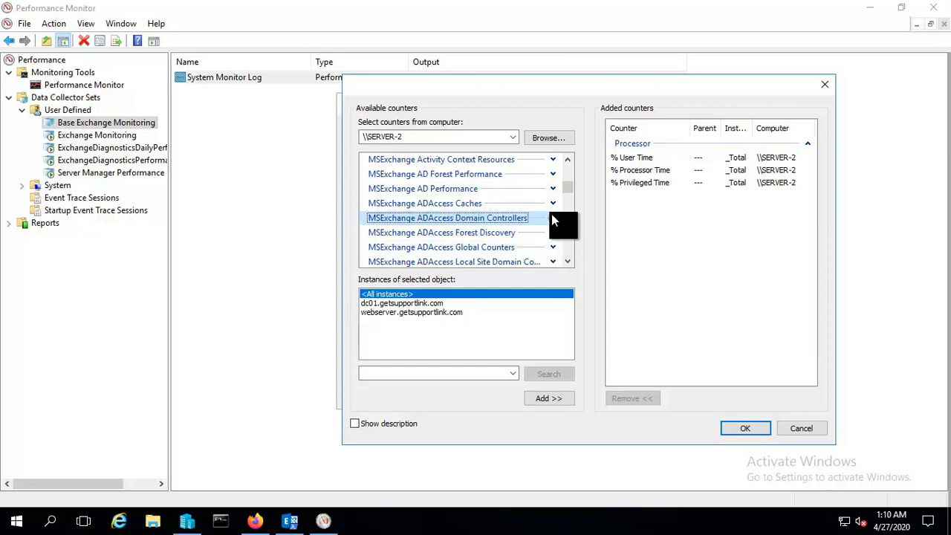
click(551, 216)
click(451, 249)
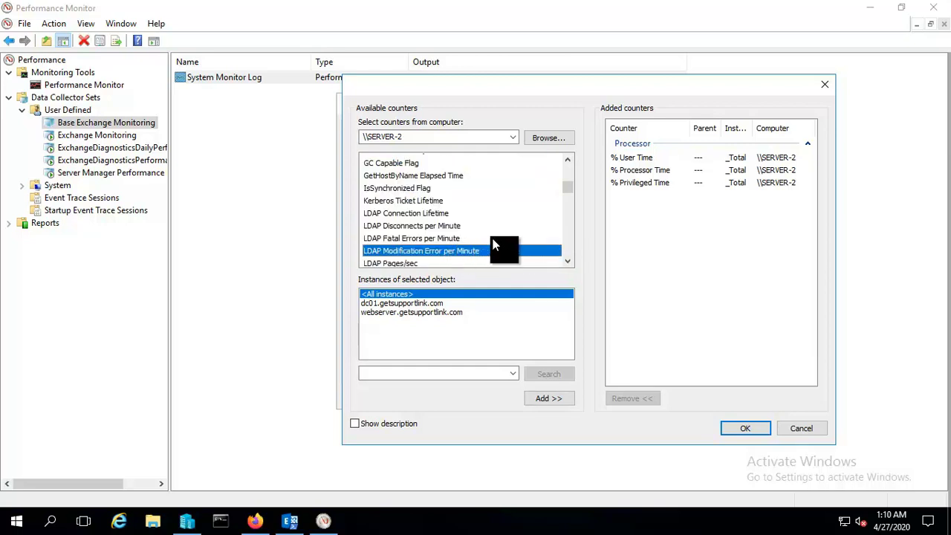
scroll(492, 248, down, 1)
click(434, 241)
click(554, 401)
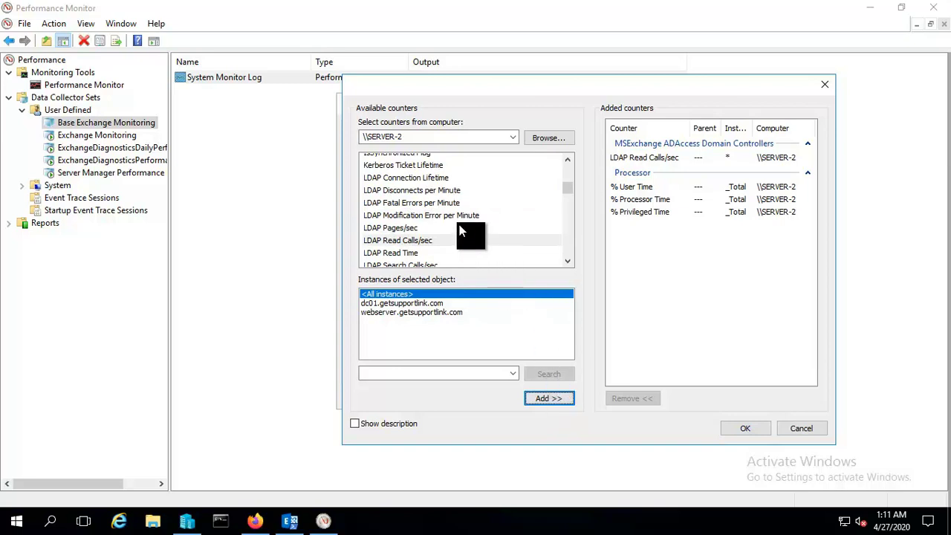
click(396, 253)
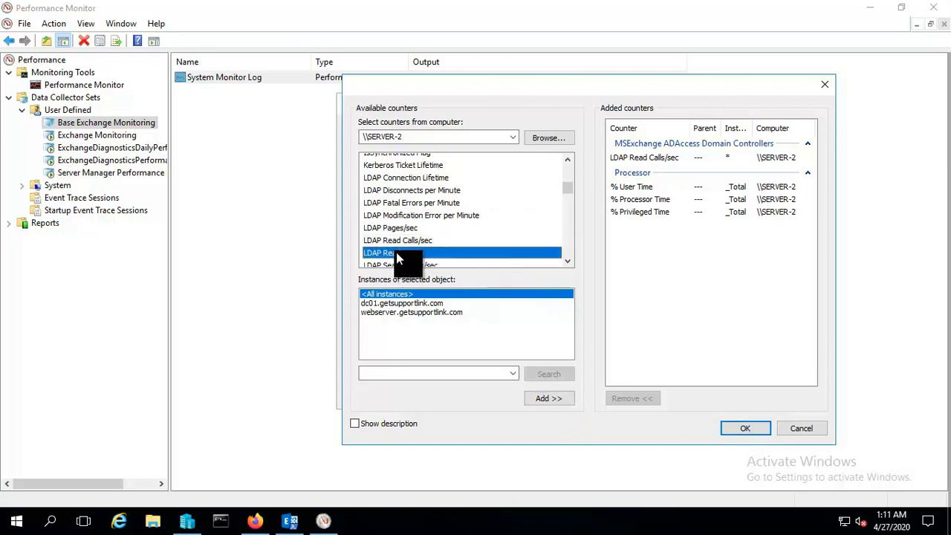
click(546, 399)
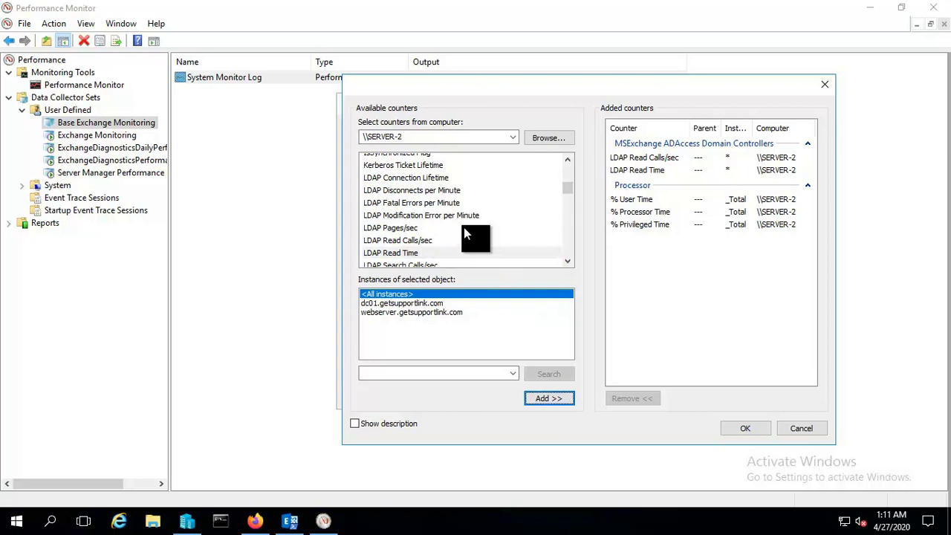
Add LDAP Search Time, LDAP Searches Timed Out per Minute and Long Running LDAP Operations/min.
scroll(465, 234, down, 1)
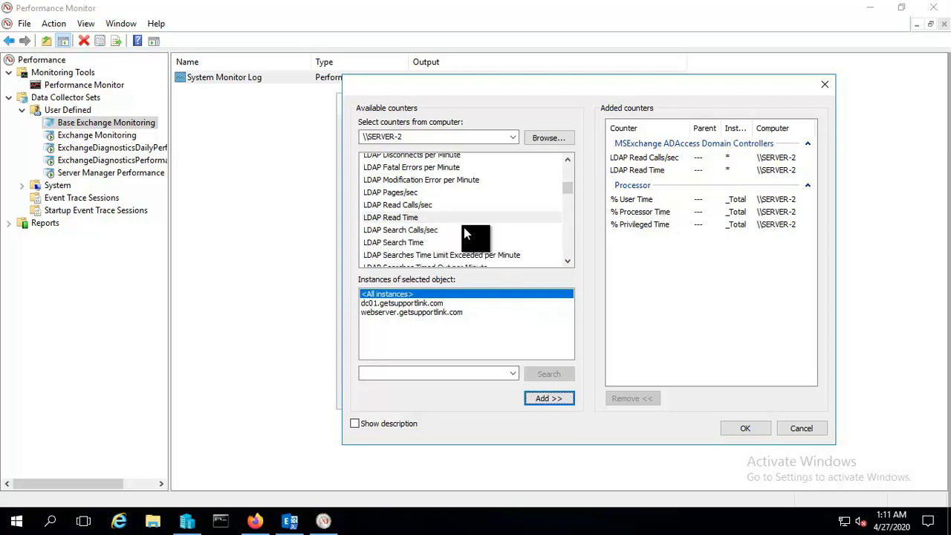
click(412, 243)
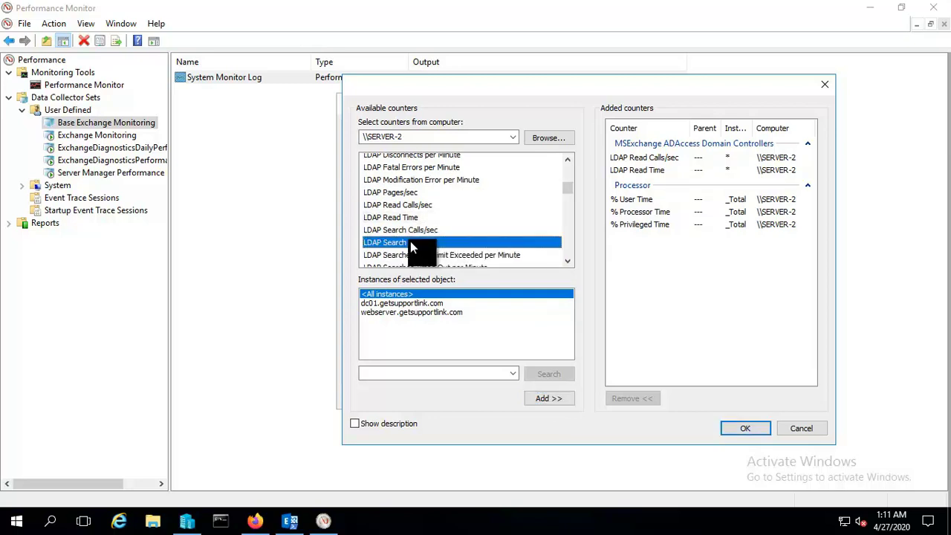
click(553, 399)
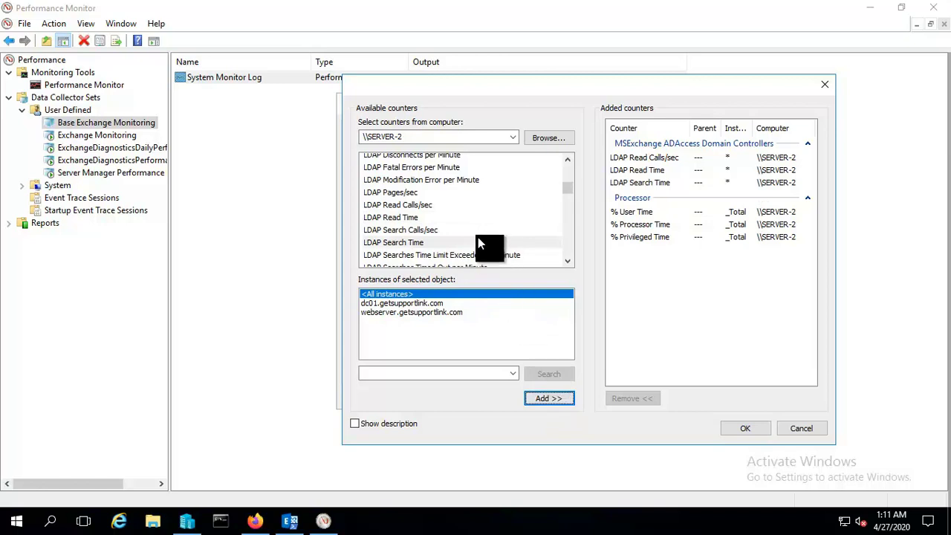
click(418, 255)
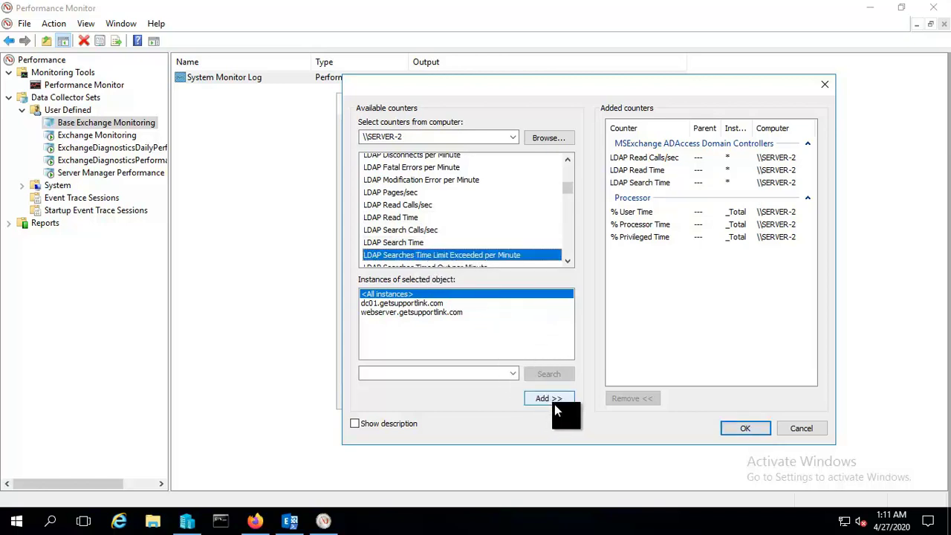
scroll(496, 219, down, 1)
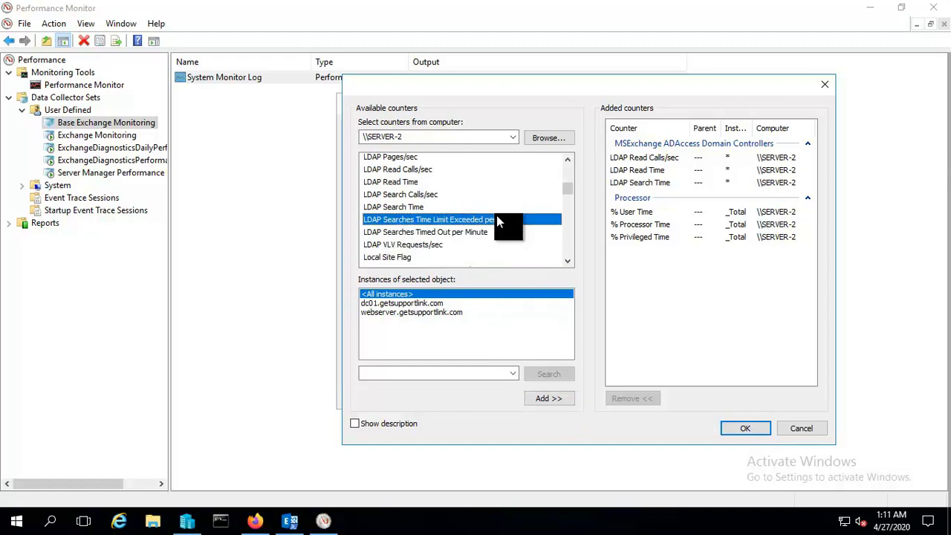
click(484, 232)
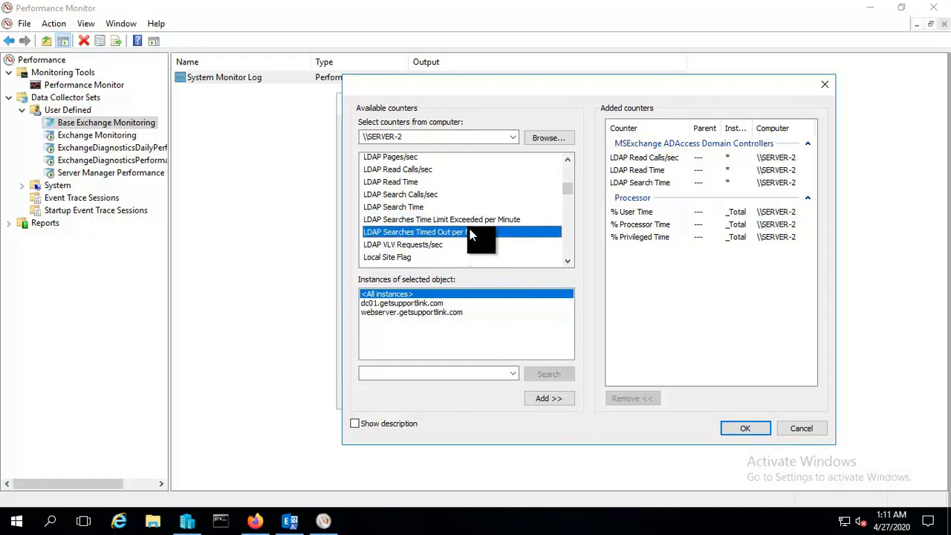
click(552, 402)
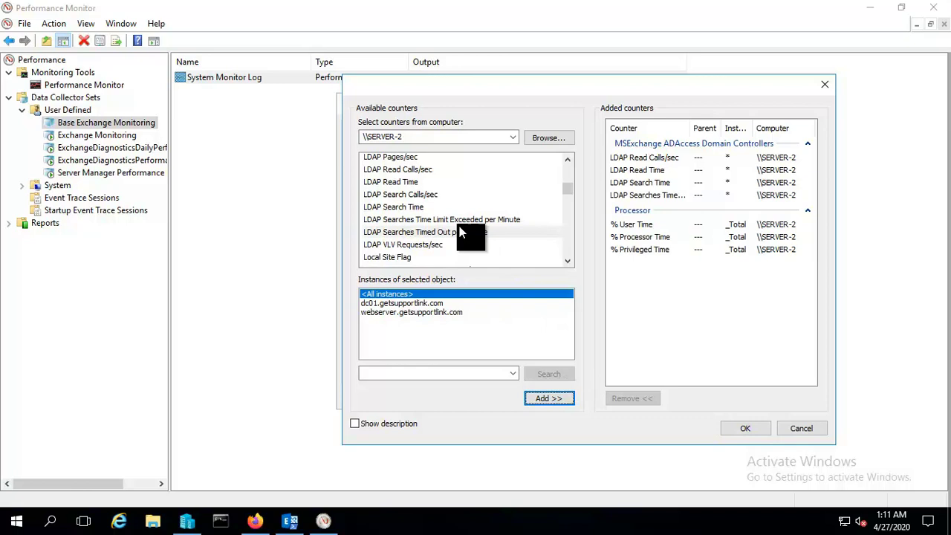
scroll(459, 227, down, 1)
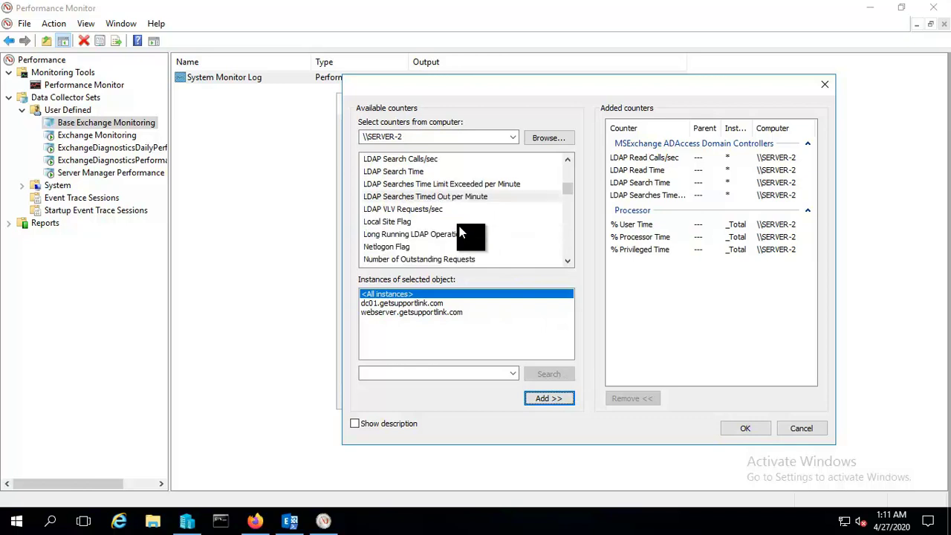
click(405, 235)
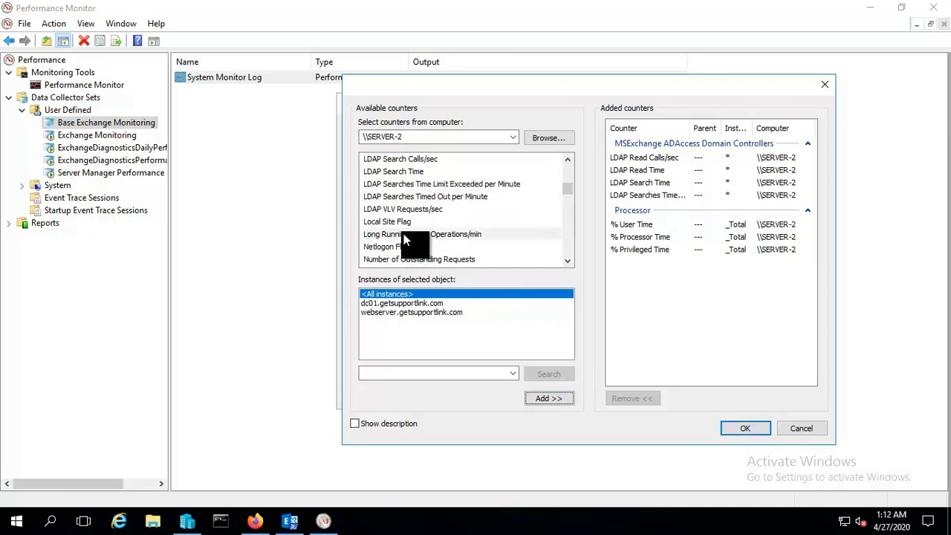
click(543, 402)
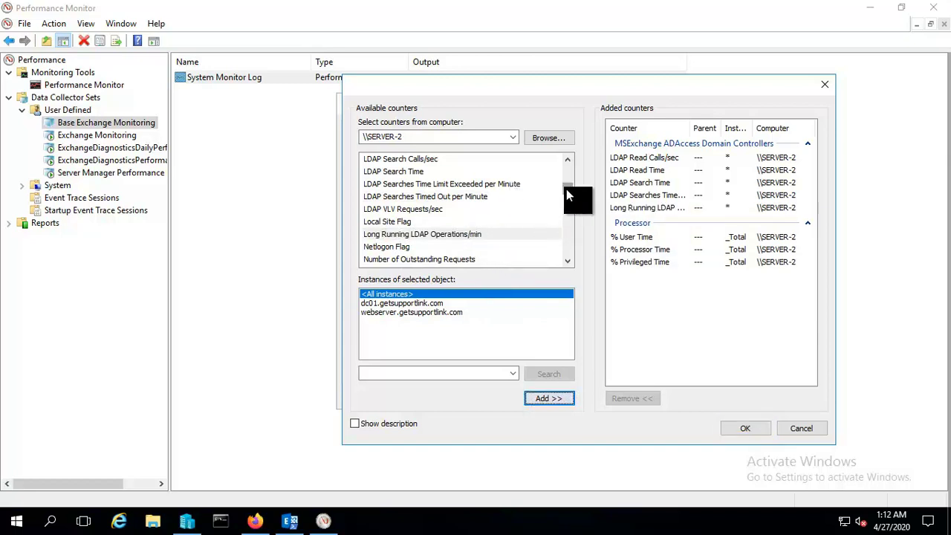
drag(566, 188, 562, 161)
Add the Memory counters Available MBytes and Page Reads/sec.
click(553, 215)
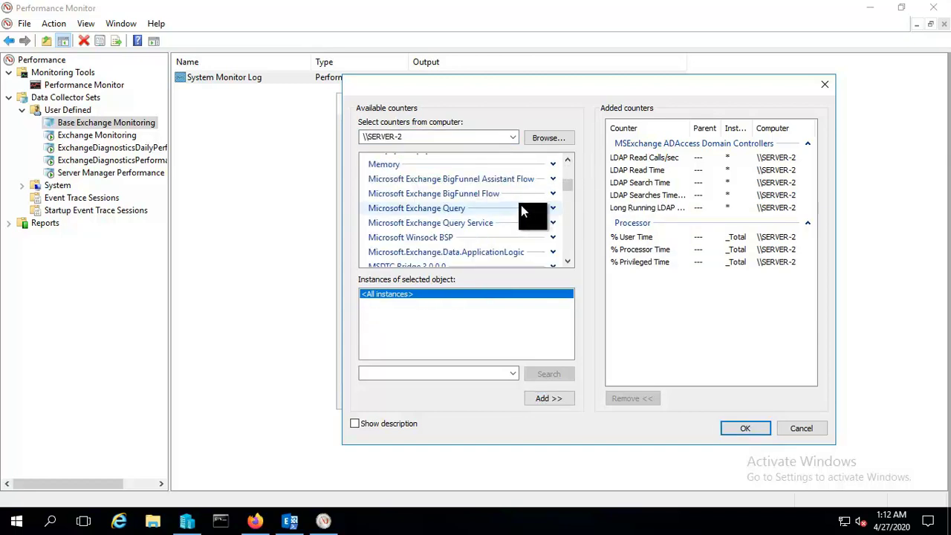
scroll(554, 212, up, 1)
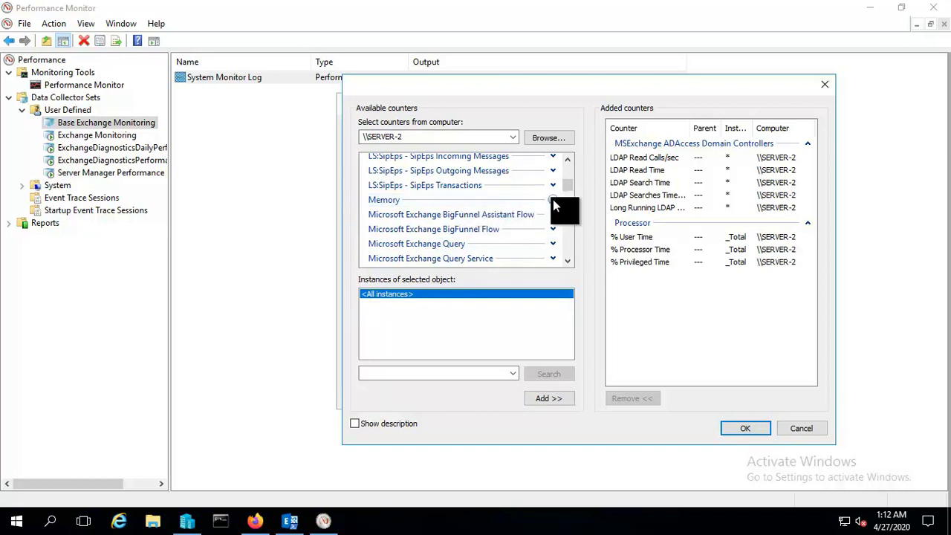
click(552, 200)
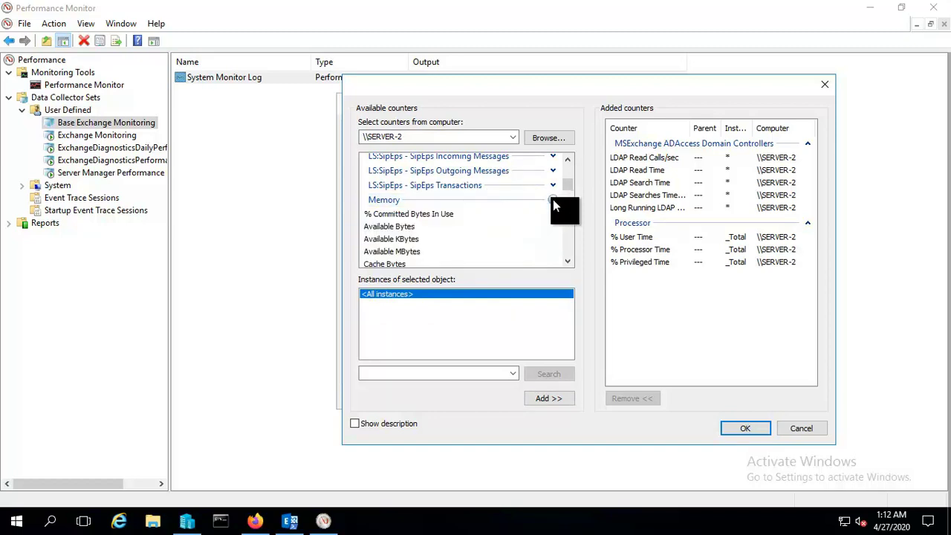
click(440, 251)
click(550, 399)
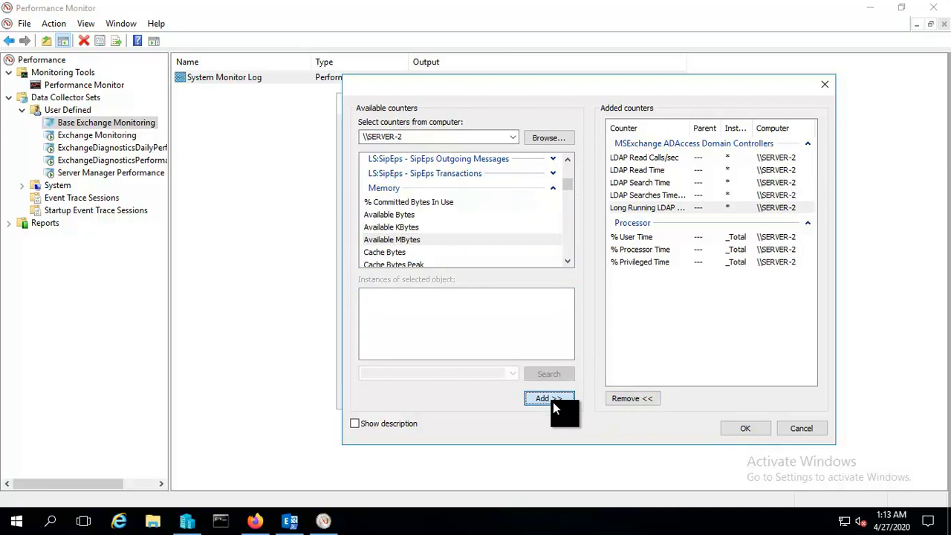
scroll(425, 237, down, 1)
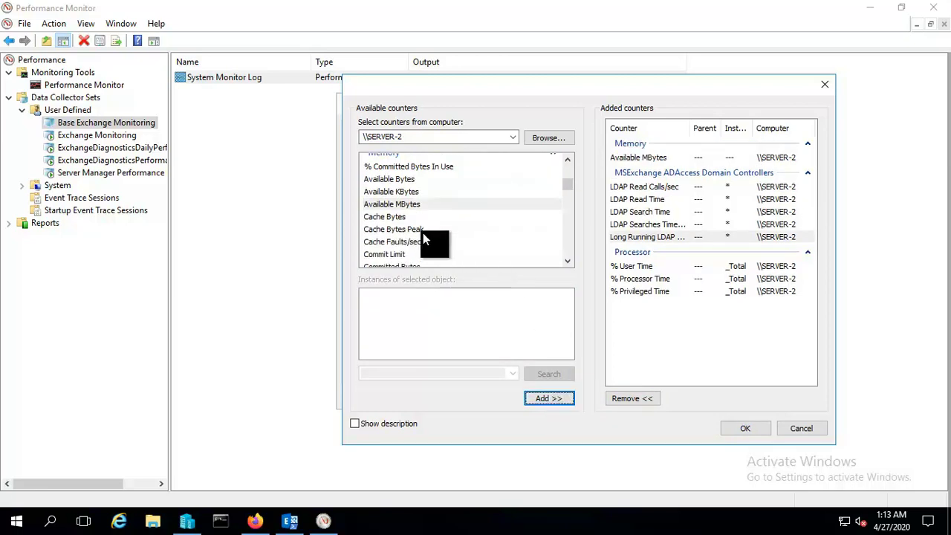
scroll(422, 236, down, 3)
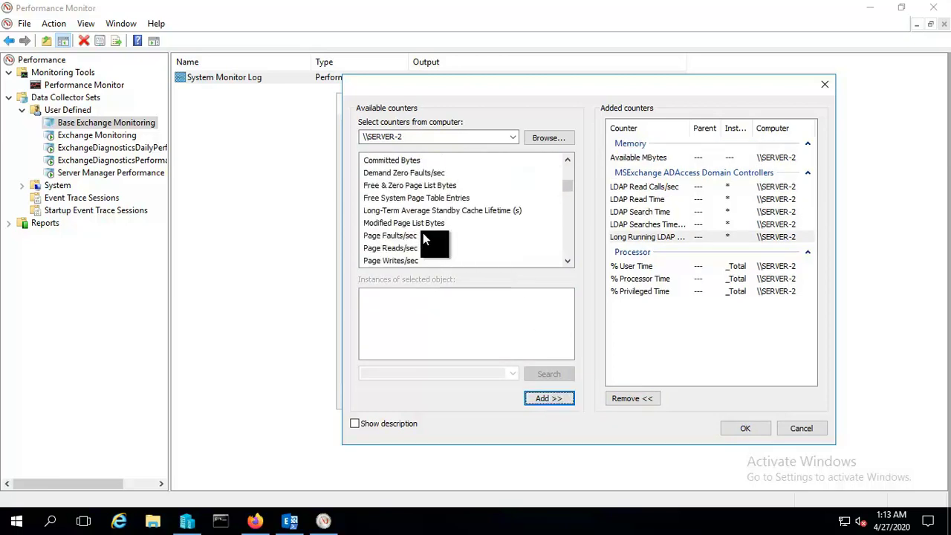
scroll(423, 236, down, 1)
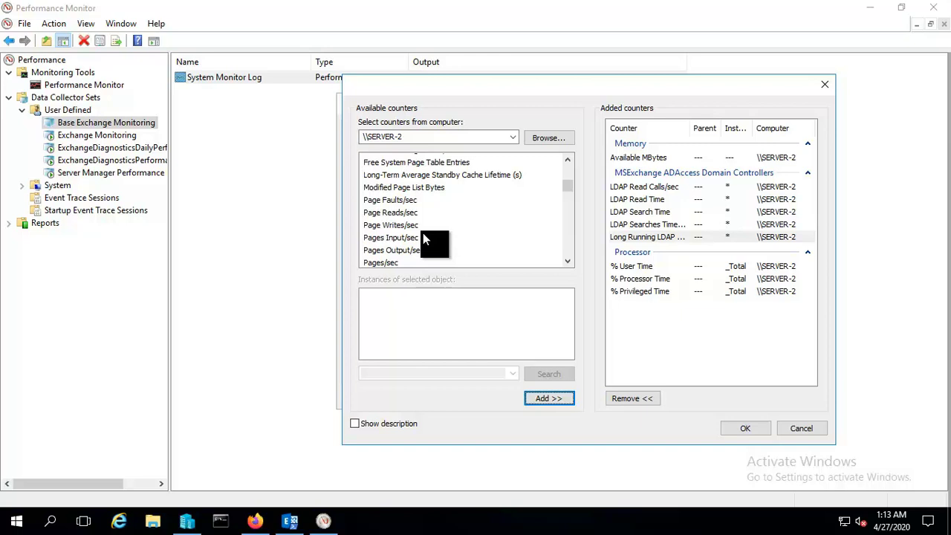
click(396, 214)
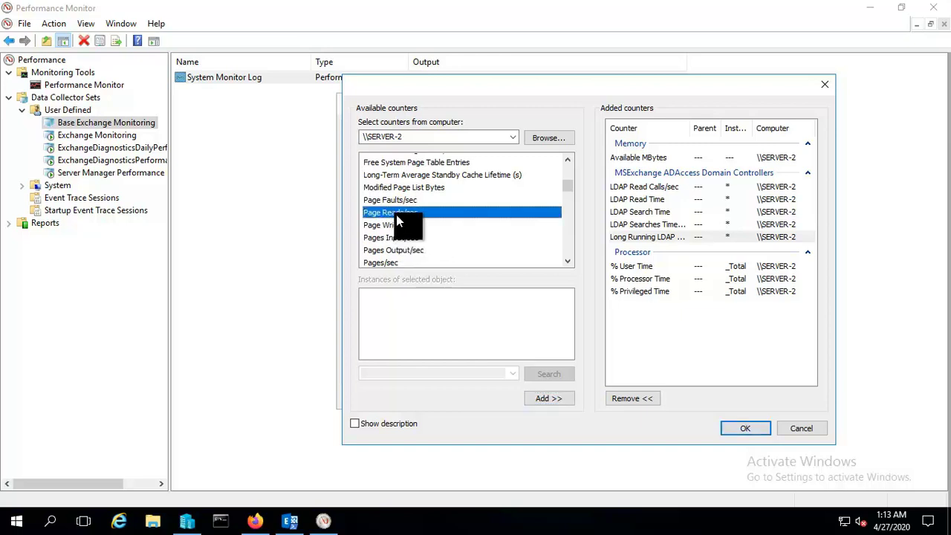
click(549, 398)
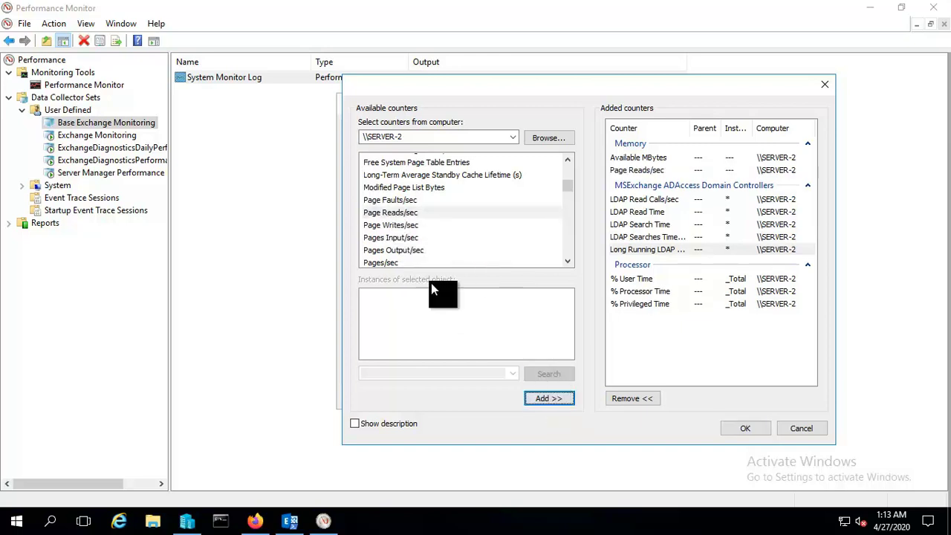
Add the Memory counters Pages Input/sec, Pages/sec, Pages Output/sec and Pool Paged Bytes.
click(400, 238)
click(543, 396)
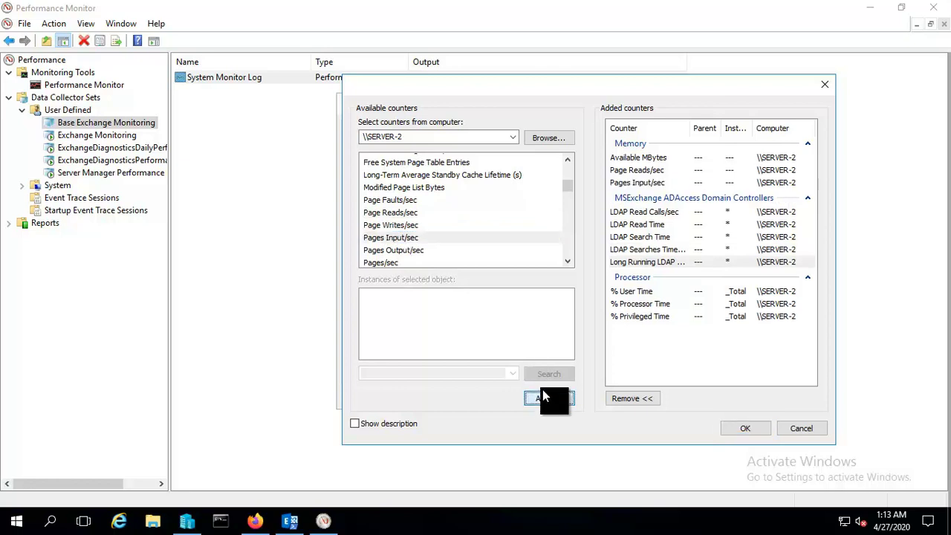
click(392, 262)
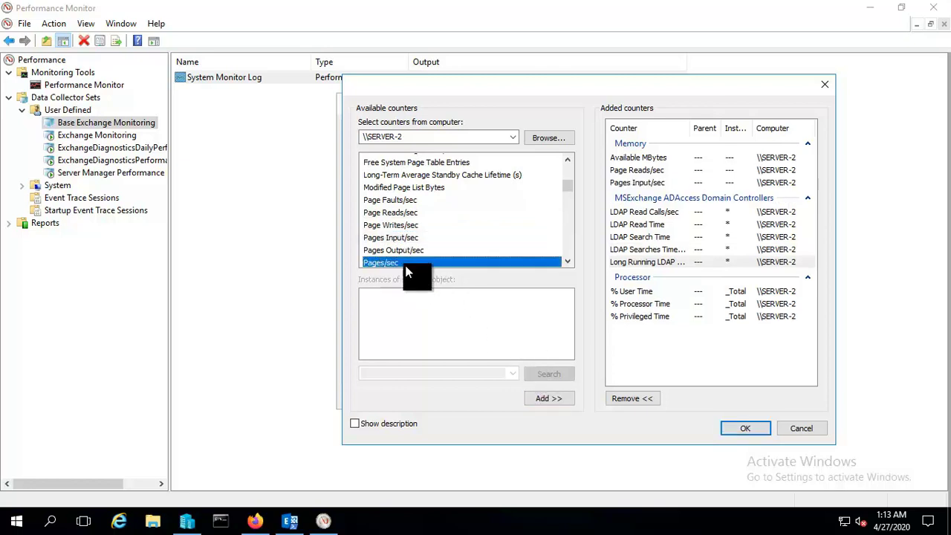
click(544, 398)
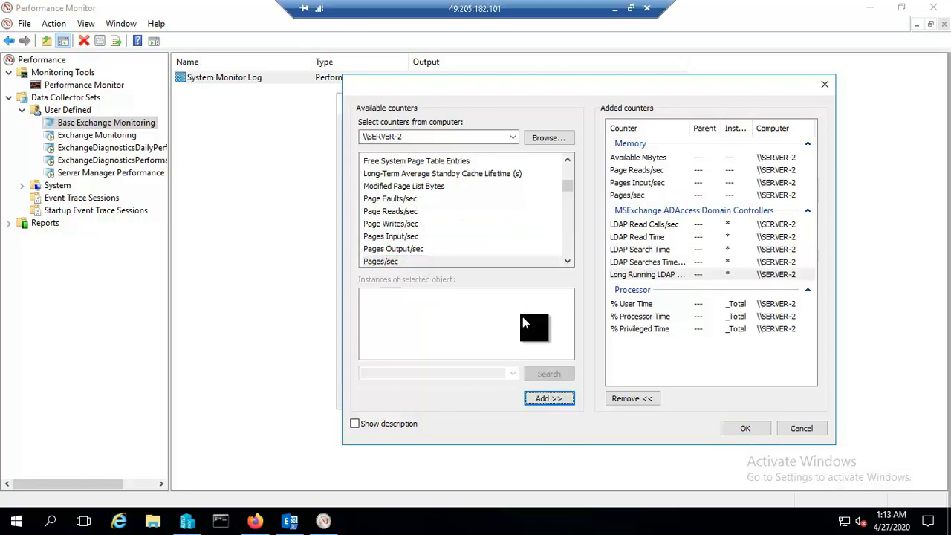
click(408, 251)
click(548, 402)
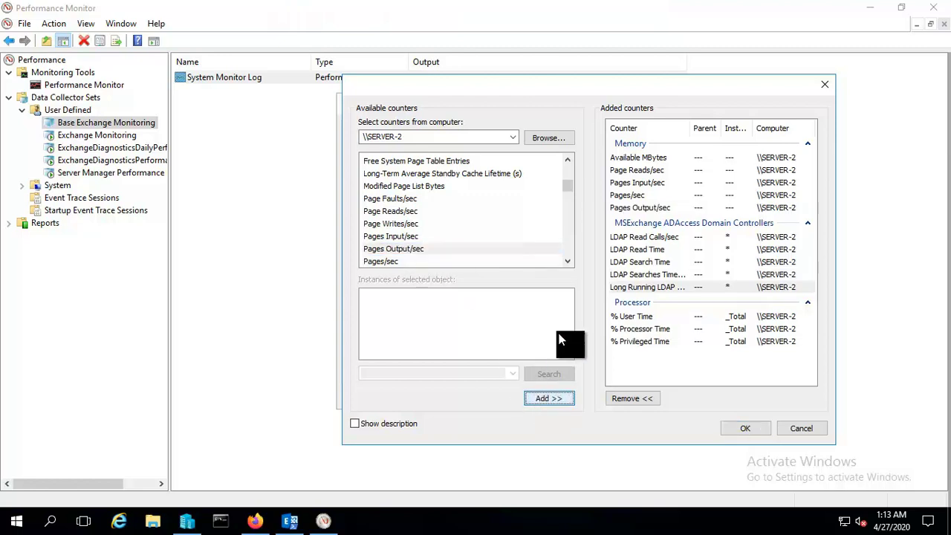
click(567, 259)
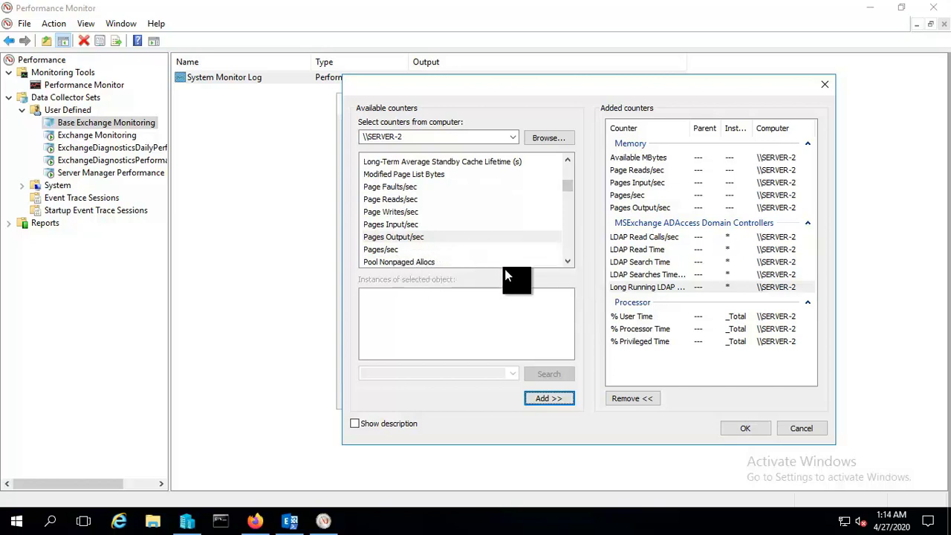
click(568, 260)
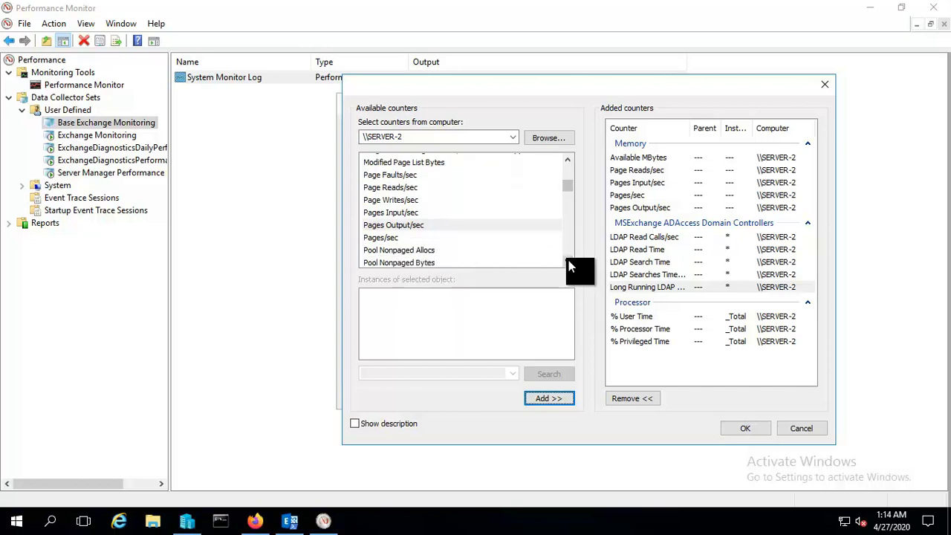
click(568, 259)
click(568, 259)
click(446, 240)
click(548, 398)
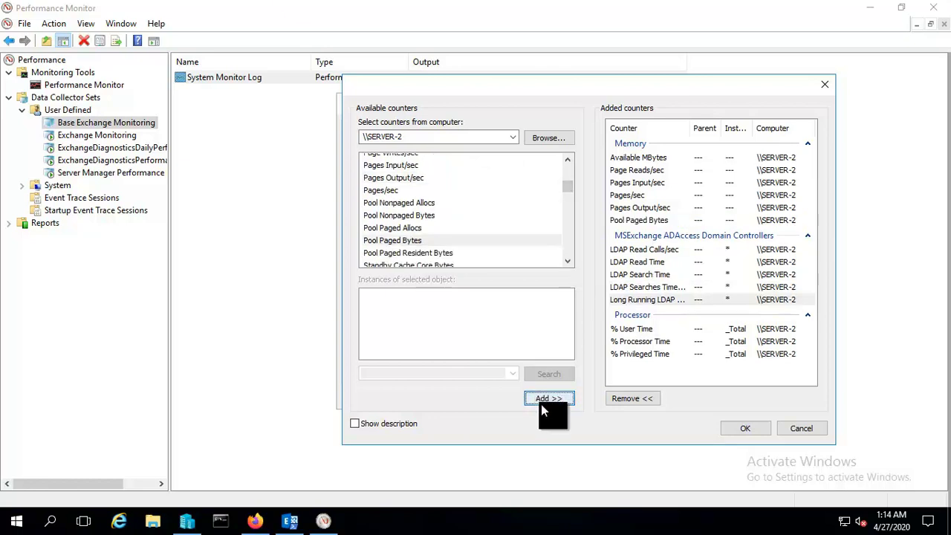
Add the Memory counter Transition Pages RePurposed/sec.
scroll(408, 227, down, 2)
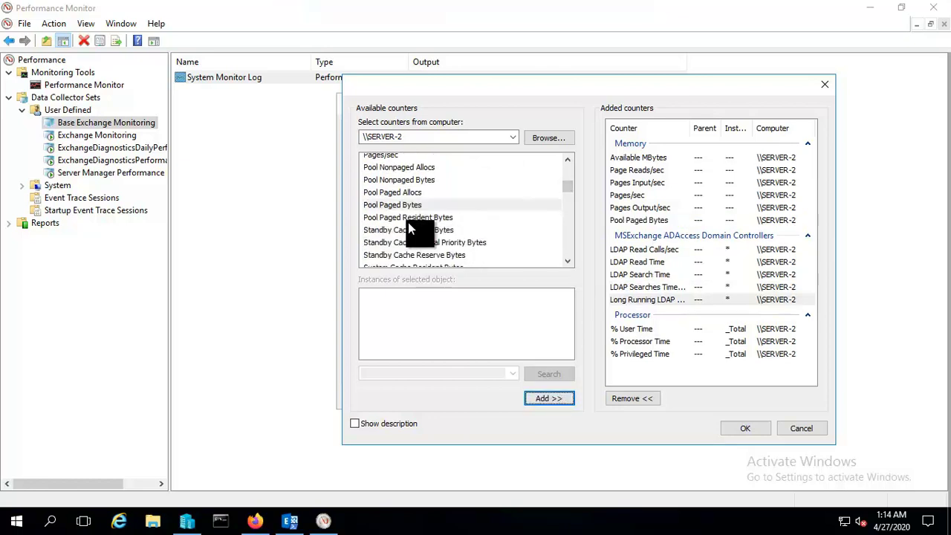
scroll(407, 226, down, 1)
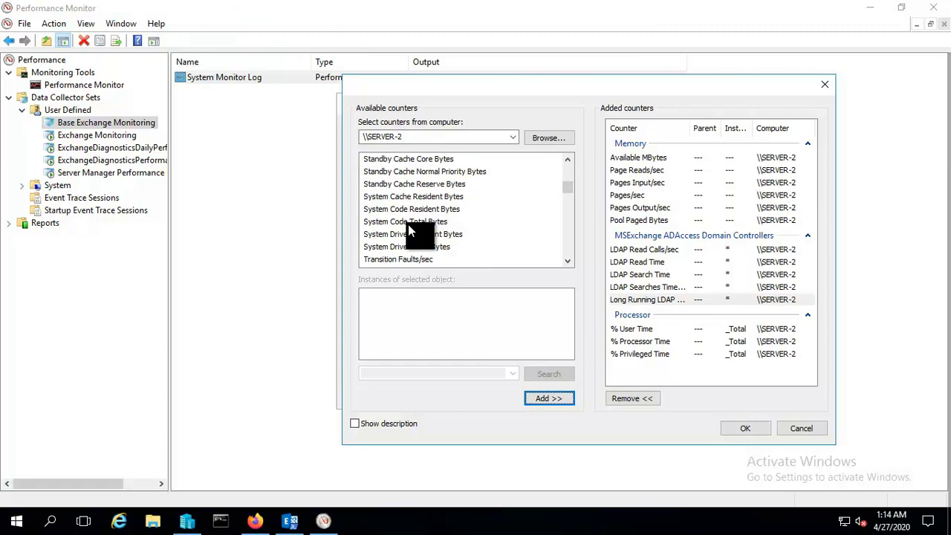
scroll(422, 254, down, 1)
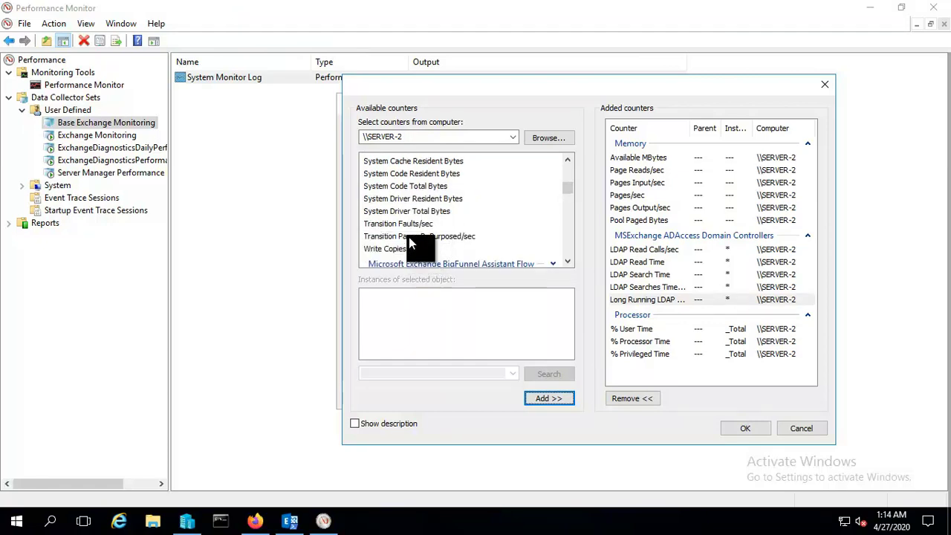
click(409, 236)
click(551, 397)
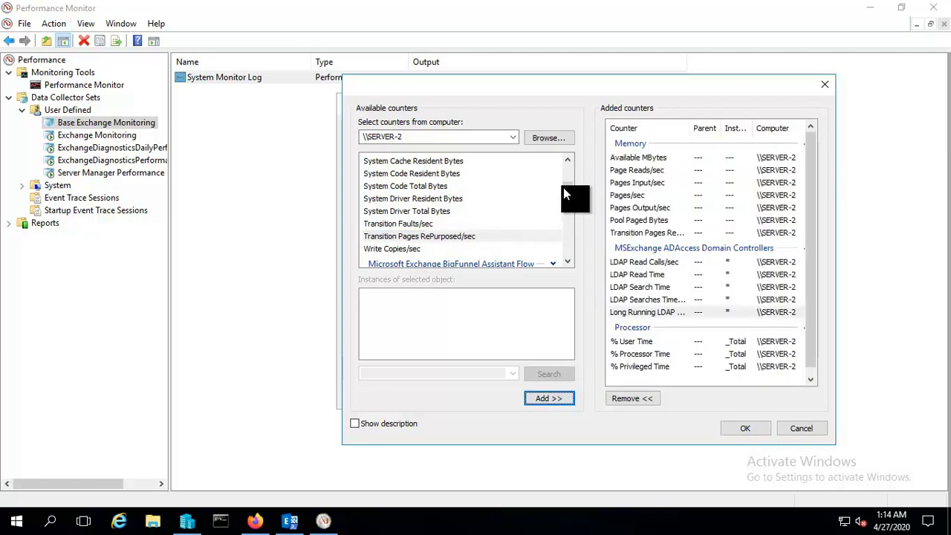
scroll(475, 227, up, 10)
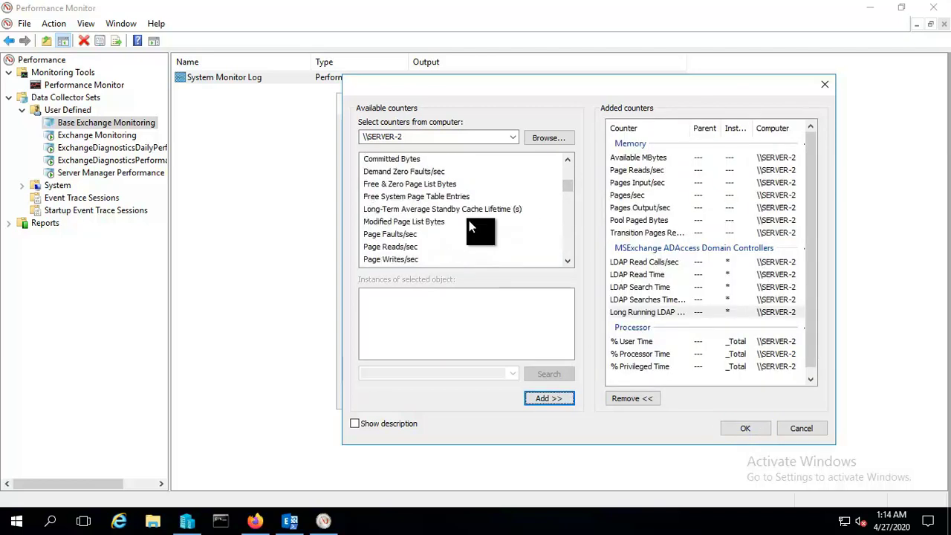
scroll(475, 227, up, 2)
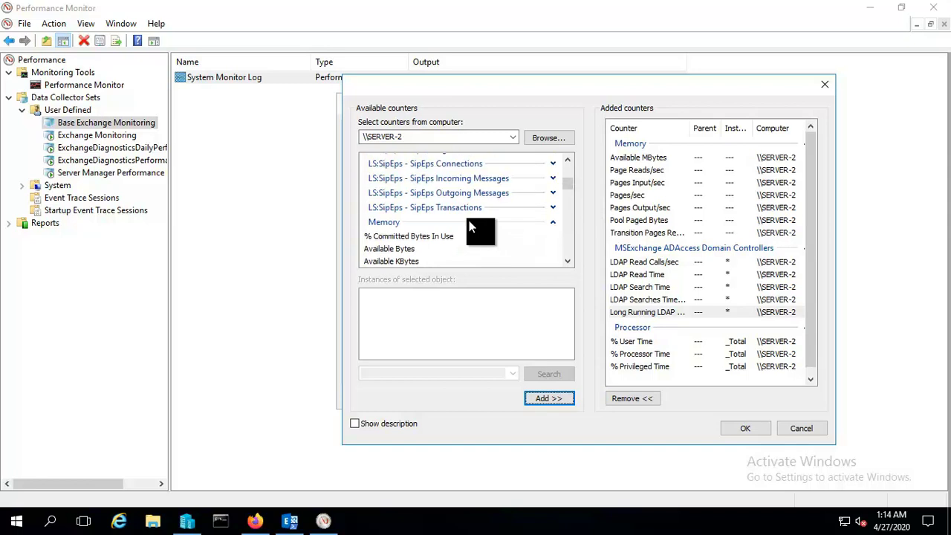
Collapse Memory, expand System and add its Processor Queue Length counter.
click(553, 223)
scroll(479, 241, down, 10)
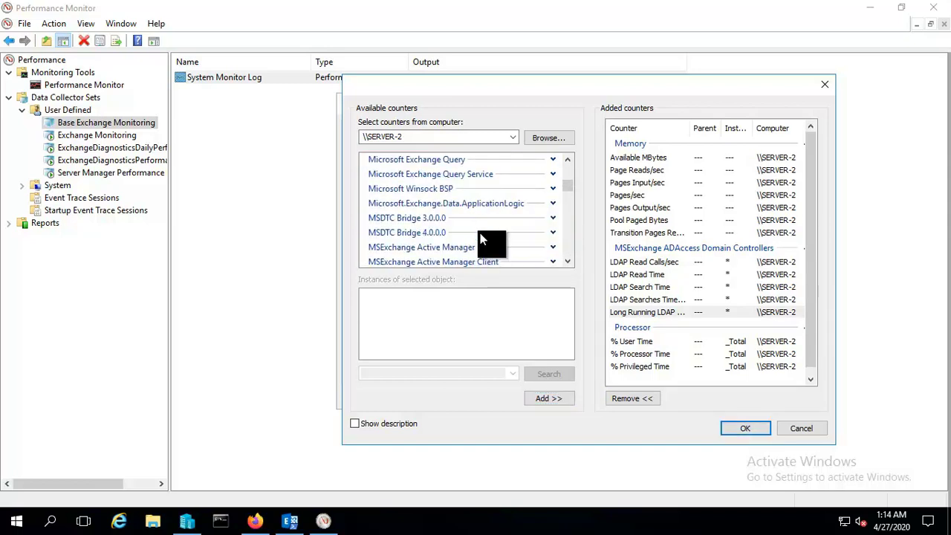
scroll(475, 234, down, 10)
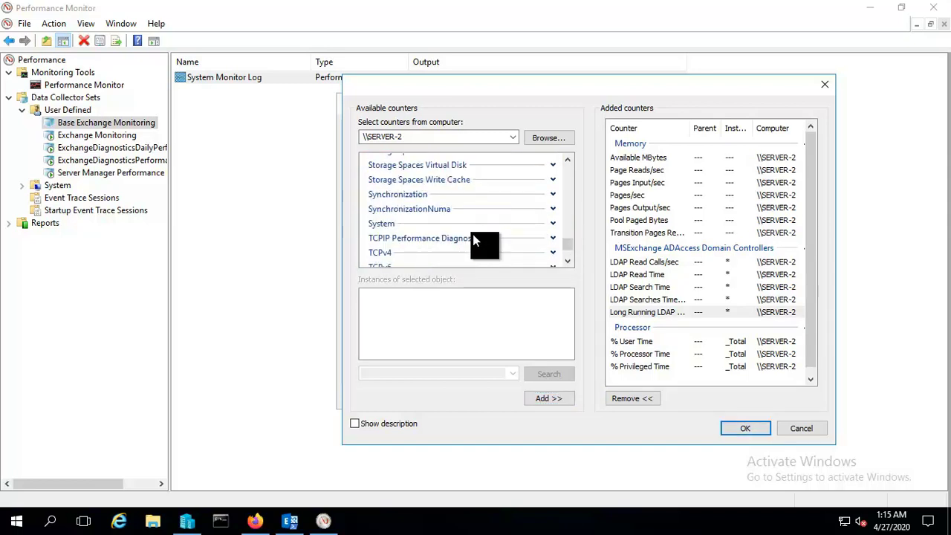
click(552, 223)
scroll(535, 245, down, 2)
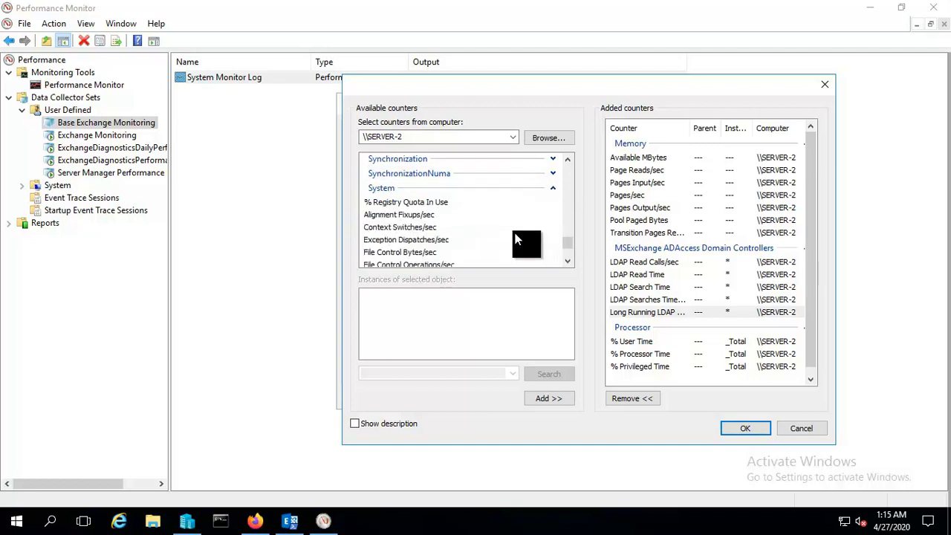
scroll(402, 217, up, 1)
scroll(402, 217, down, 3)
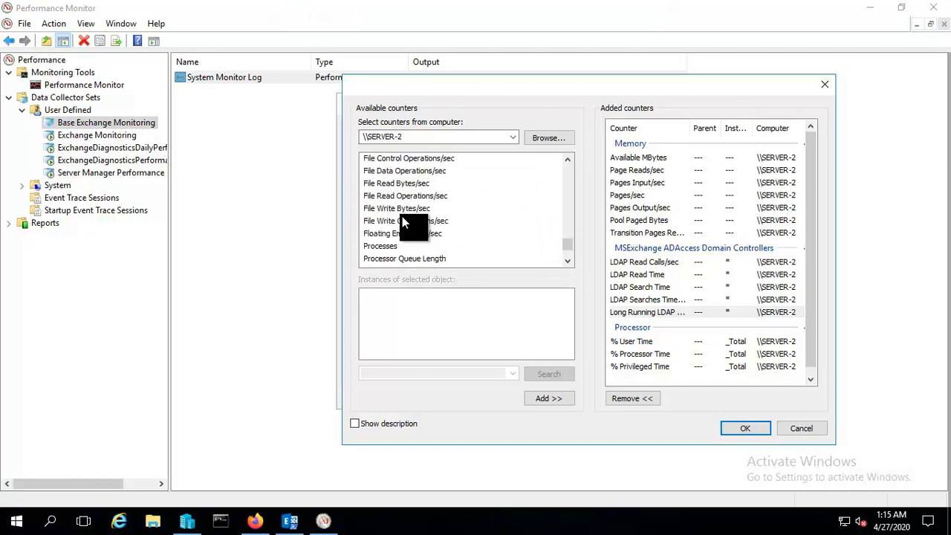
scroll(402, 218, down, 1)
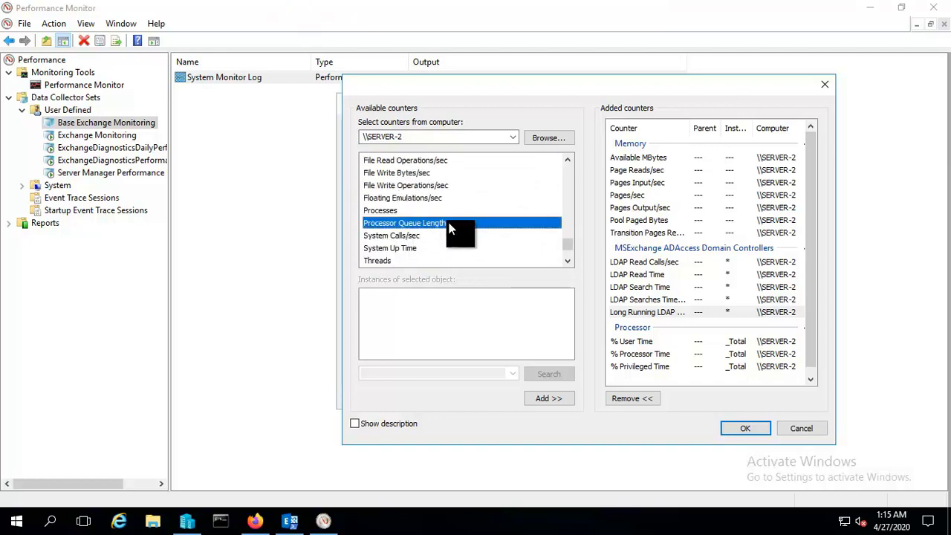
click(557, 402)
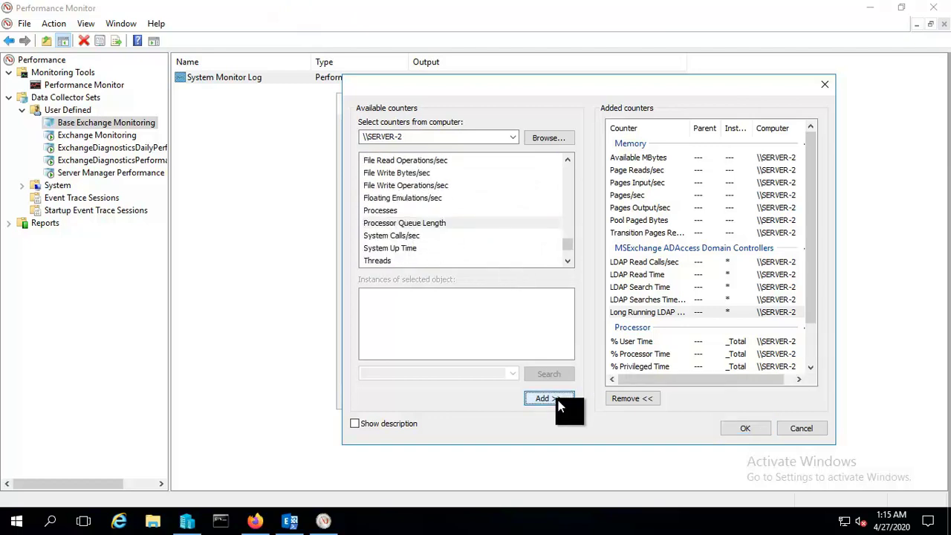
scroll(694, 252, down, 2)
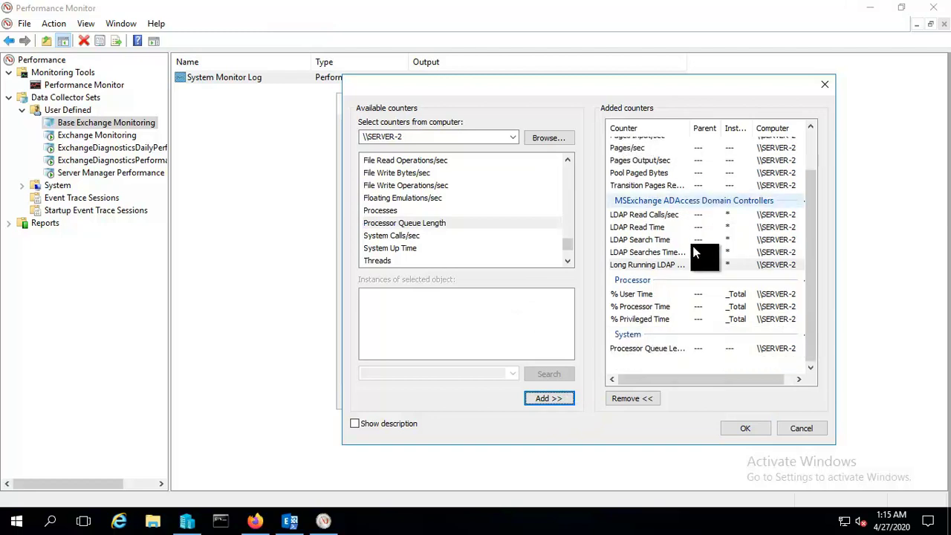
scroll(694, 253, up, 2)
scroll(694, 252, down, 2)
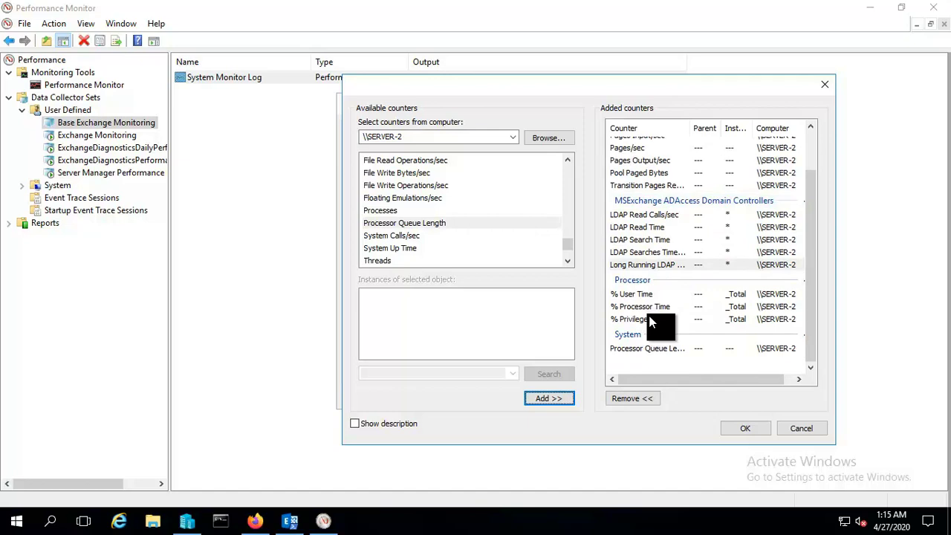
scroll(652, 321, up, 2)
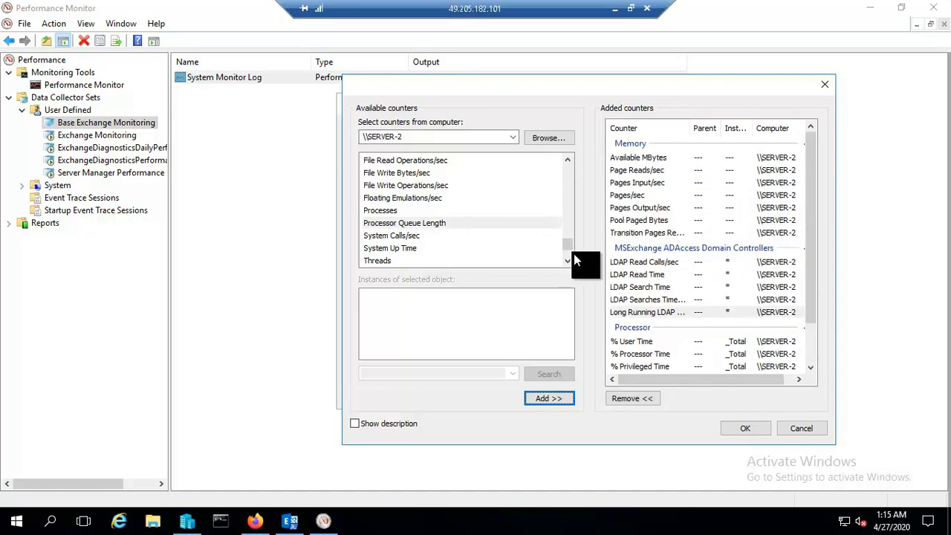
Confirm the counters, then apply and save the log properties, entering the run-as password twice.
click(747, 426)
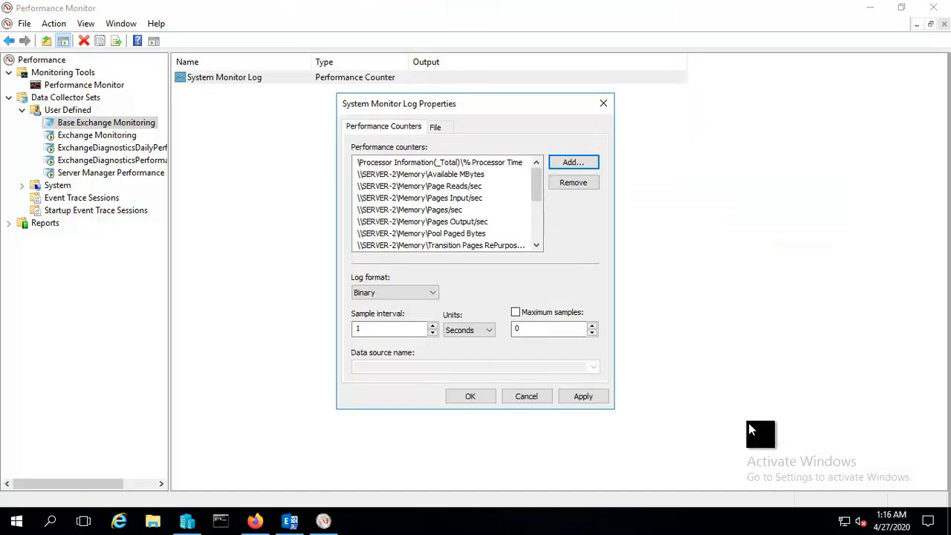
click(585, 396)
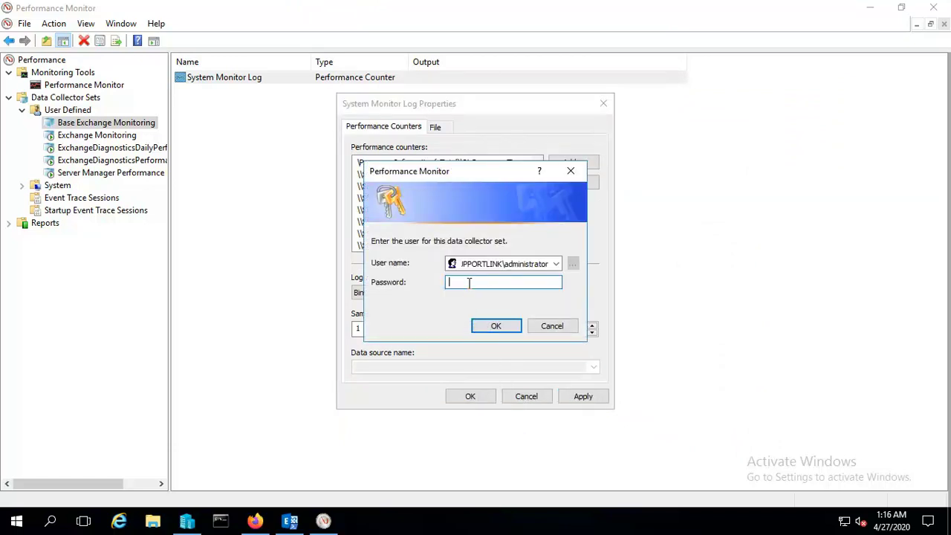
text(********)
click(494, 324)
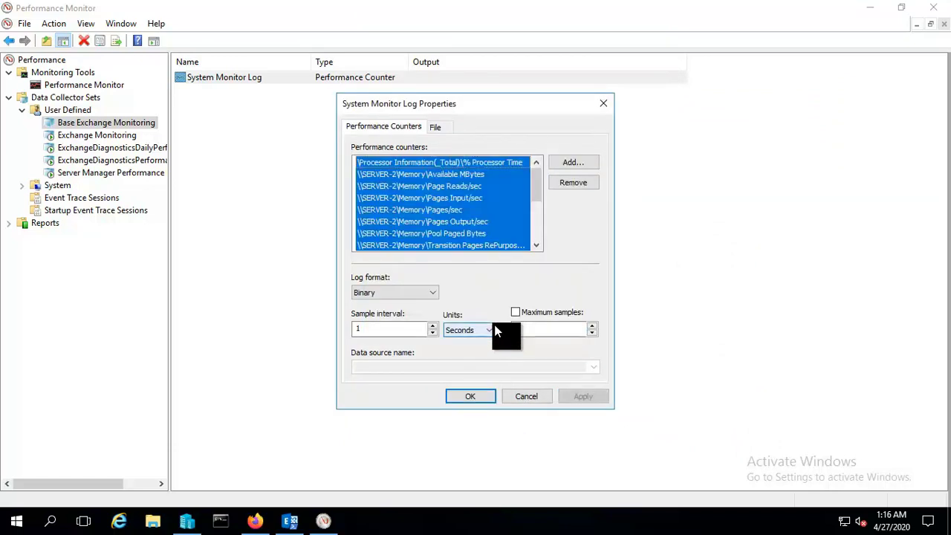
click(474, 394)
text(********)
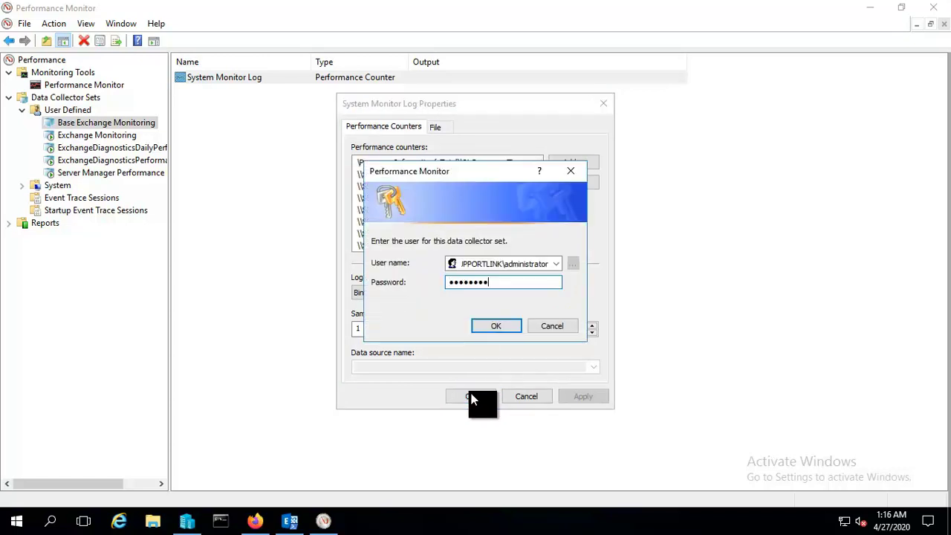
click(508, 327)
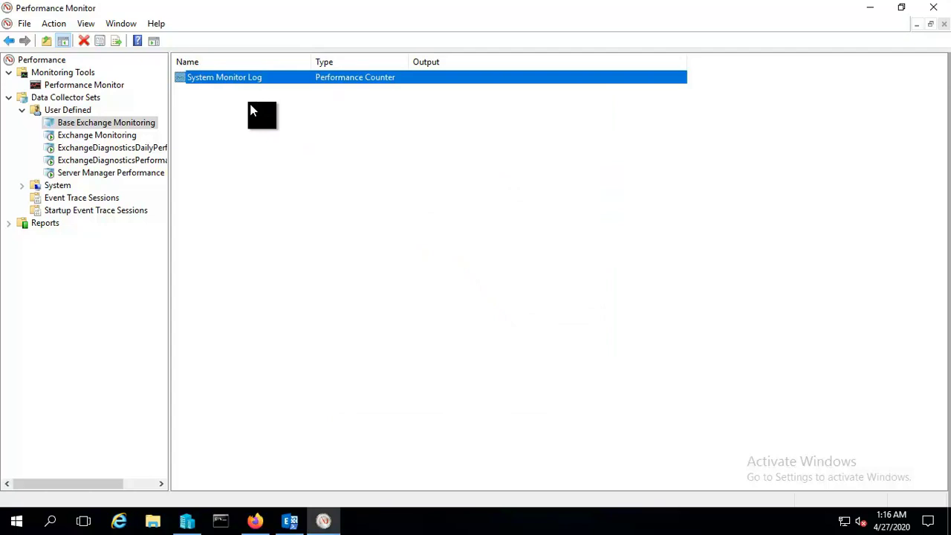
Start Base Exchange Monitoring and check whether Exchange Monitoring is already running.
click(208, 172)
right_click(124, 122)
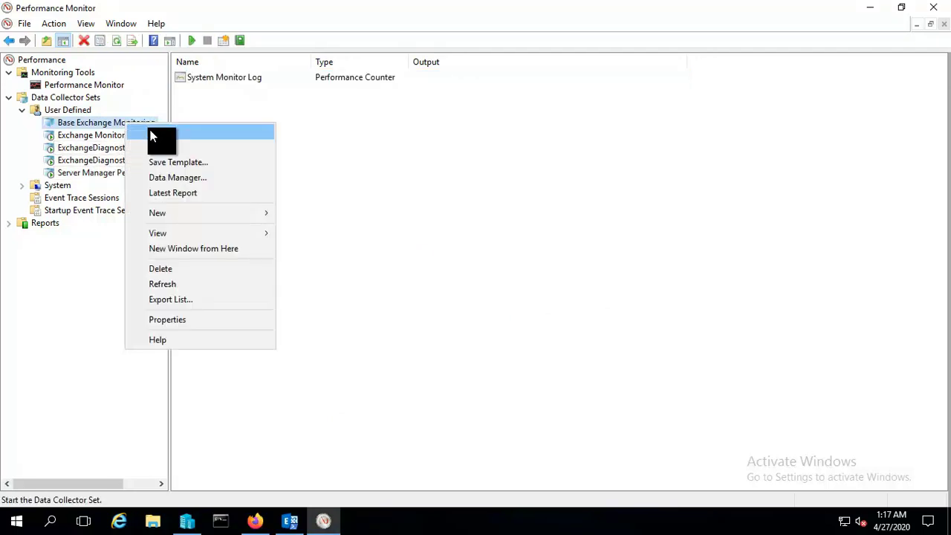
click(148, 132)
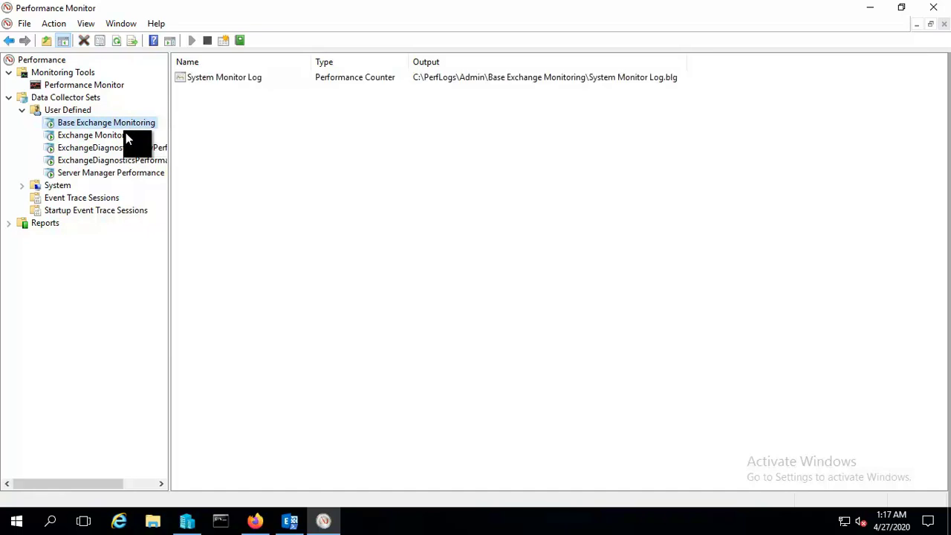
click(125, 135)
right_click(125, 135)
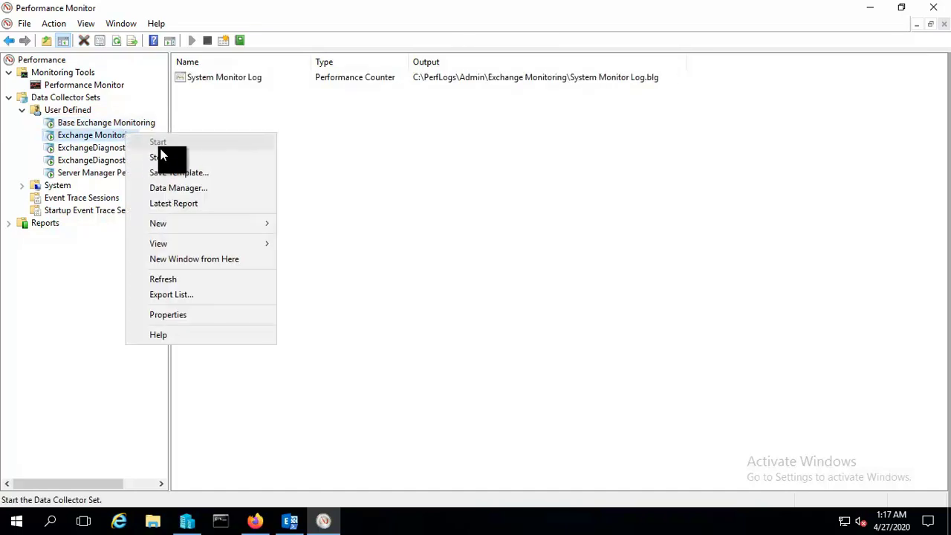
click(384, 182)
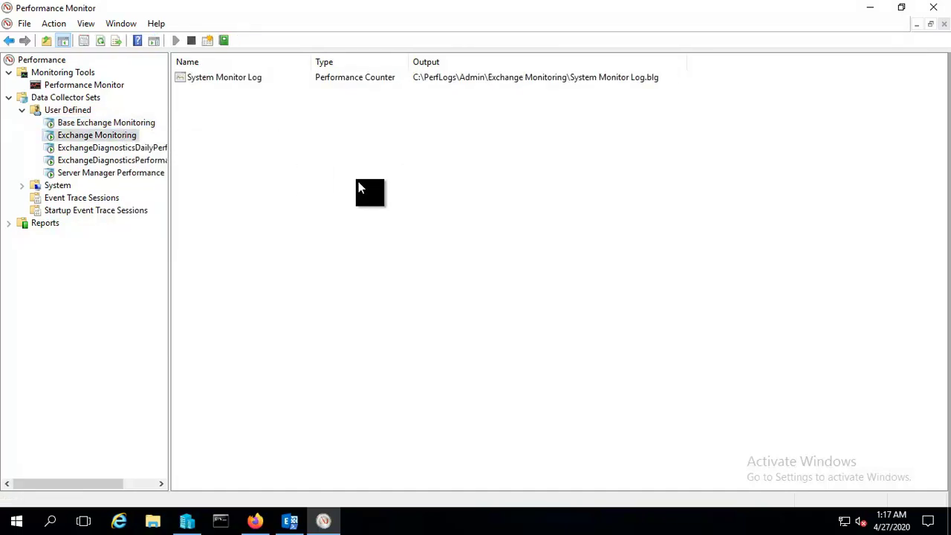
Start a new data collector set named 'Mailbox Role Monitoring' with the default save location.
right_click(106, 90)
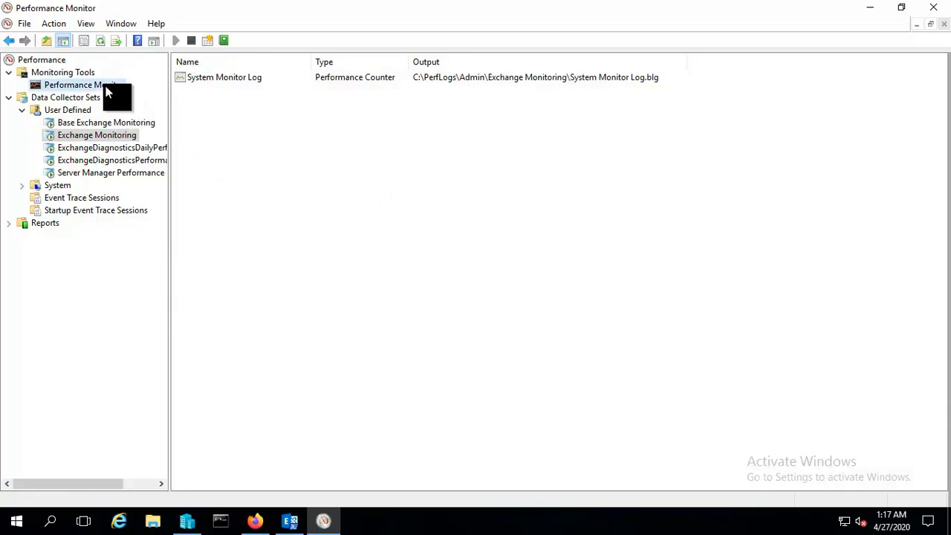
mouse_move(158, 93)
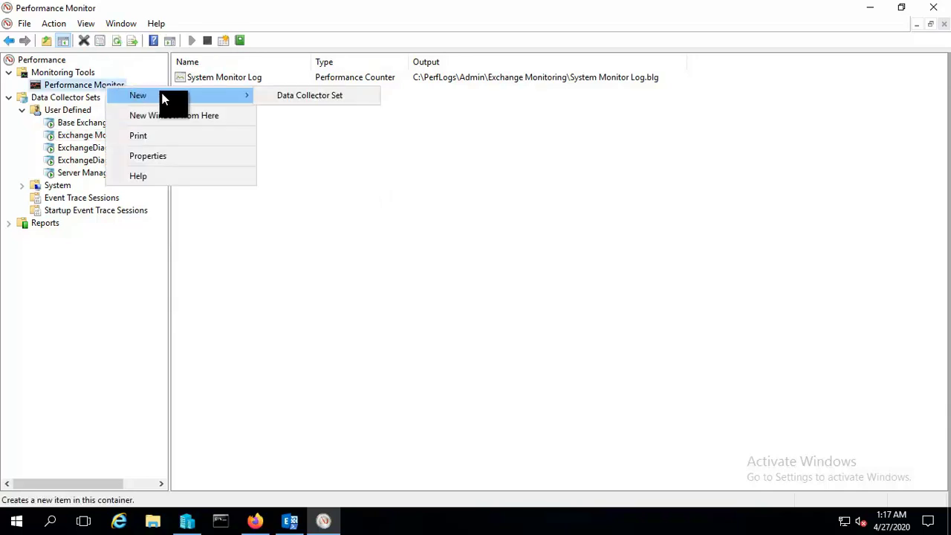
click(307, 99)
drag(414, 222, 307, 220)
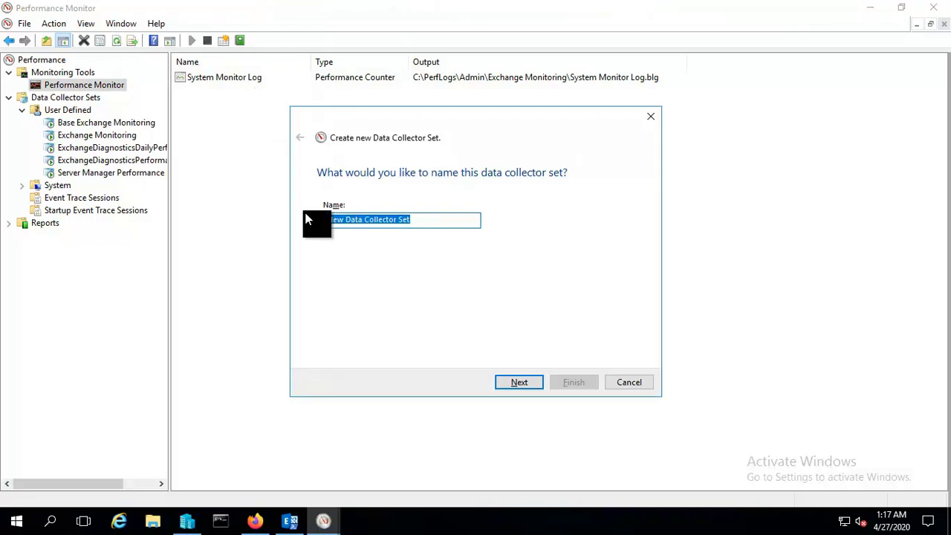
text(Mailbox Role Monit)
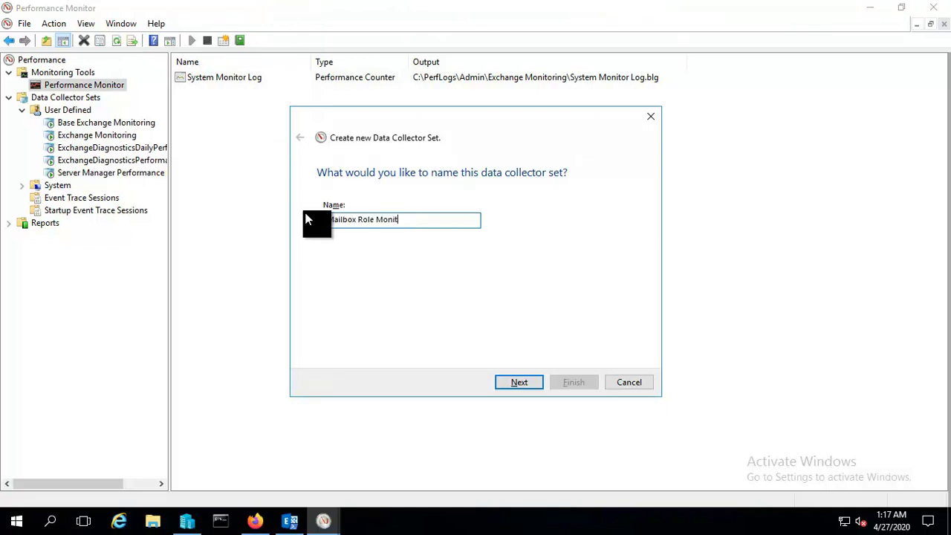
text(oring)
click(518, 383)
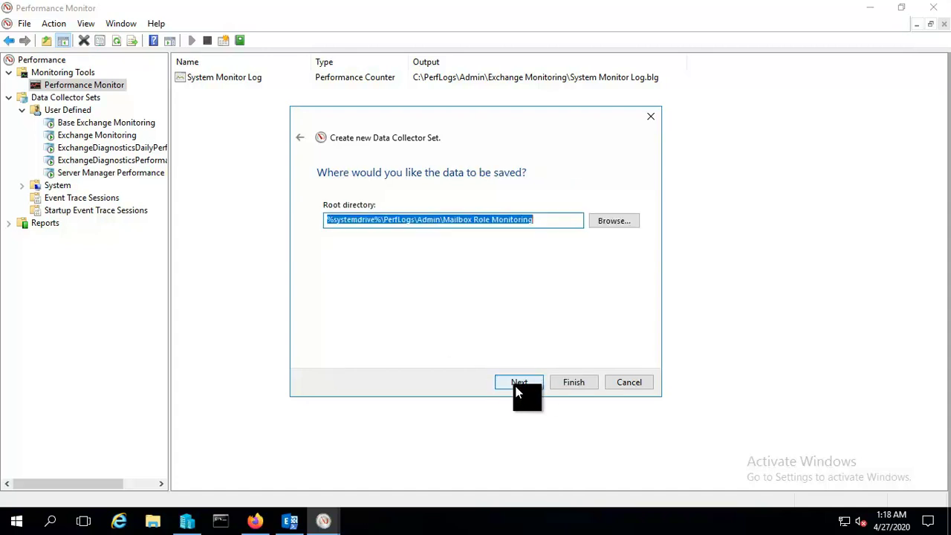
click(518, 383)
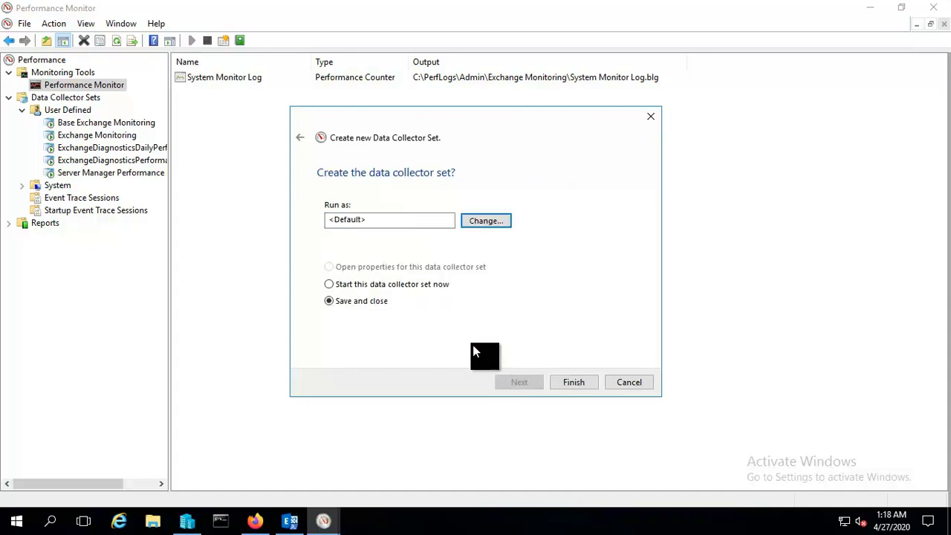
Run it as the saved administrator account with its password, finish, and view its collectors.
click(484, 222)
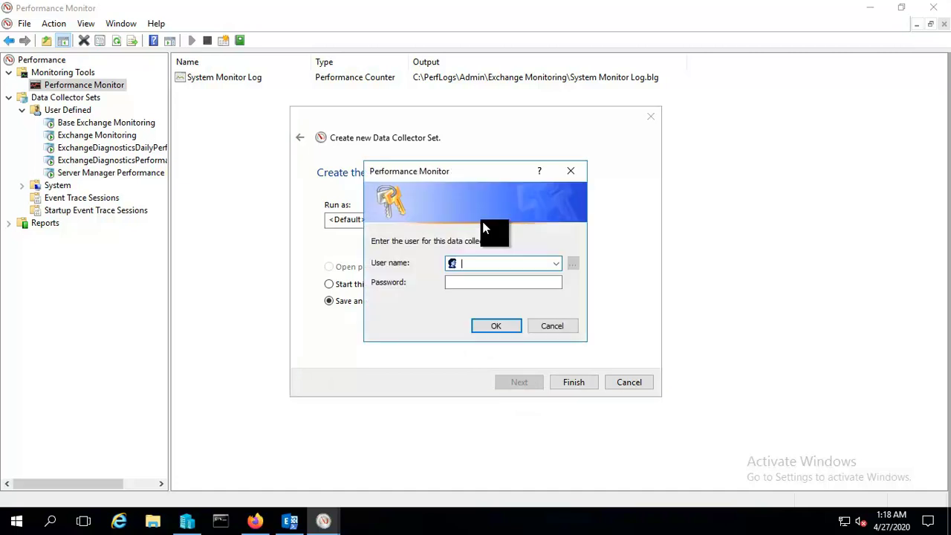
click(556, 263)
click(538, 279)
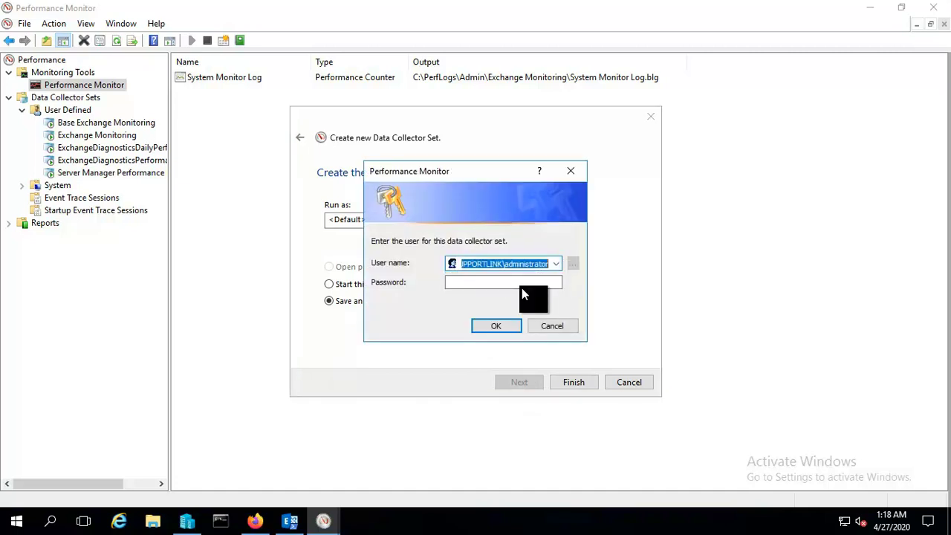
click(523, 282)
key(ctrl+v)
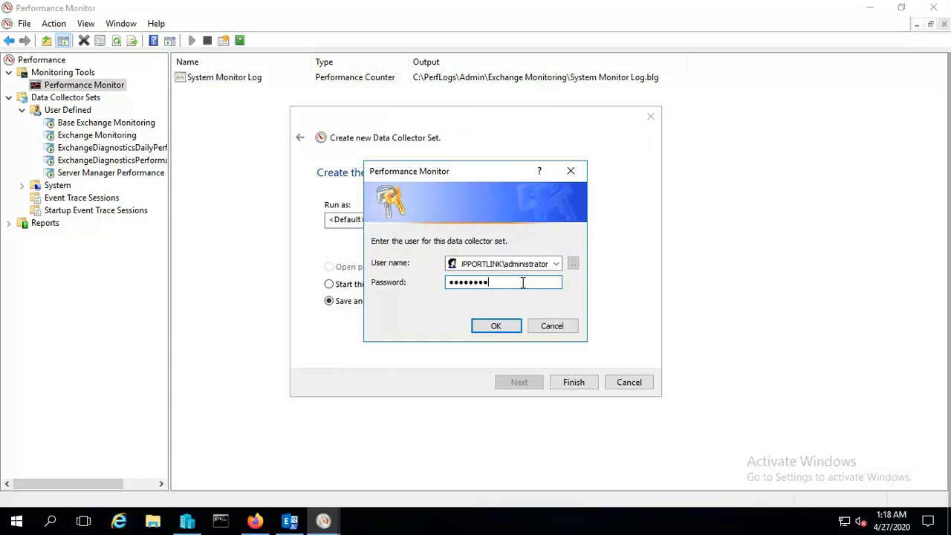
click(506, 331)
click(572, 380)
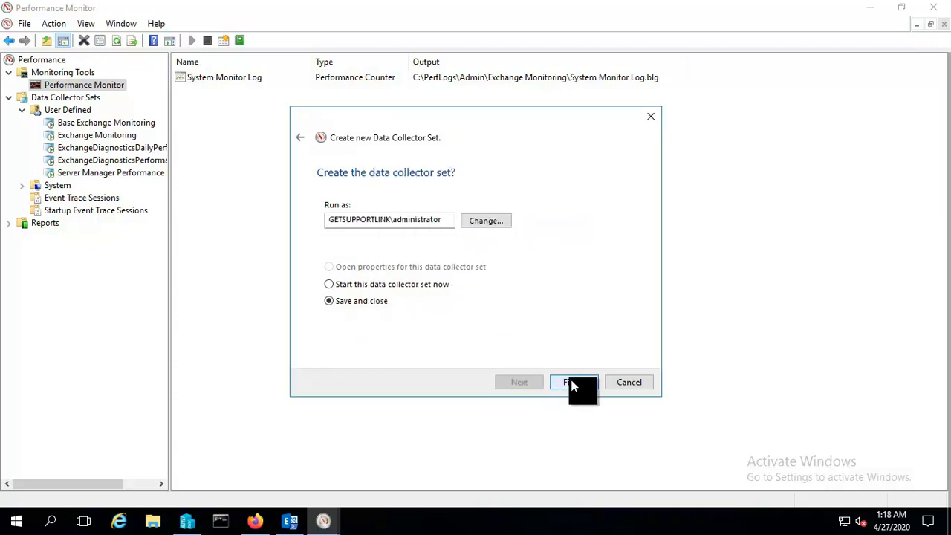
click(108, 173)
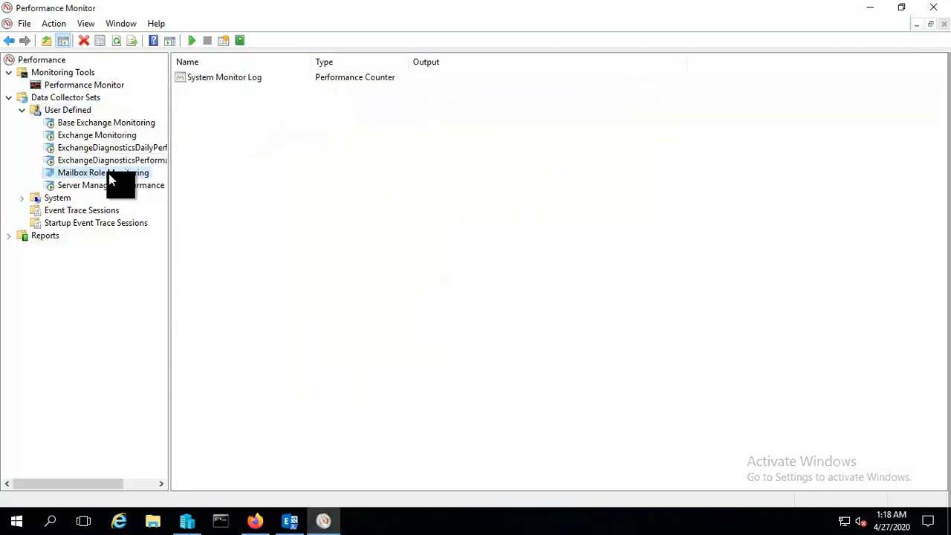
Start adding counters to the System Monitor Log, reading them from \\SERVER-2.
click(217, 82)
double_click(217, 81)
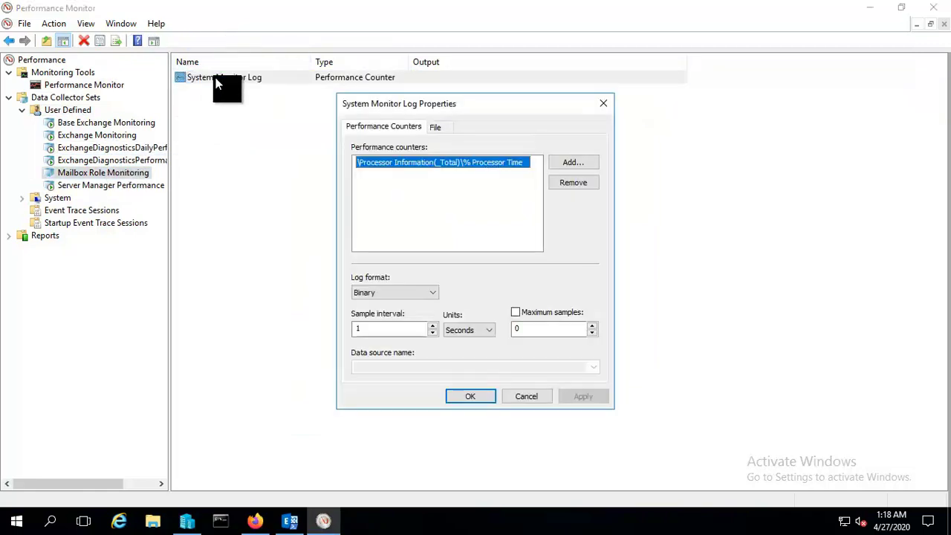
click(573, 162)
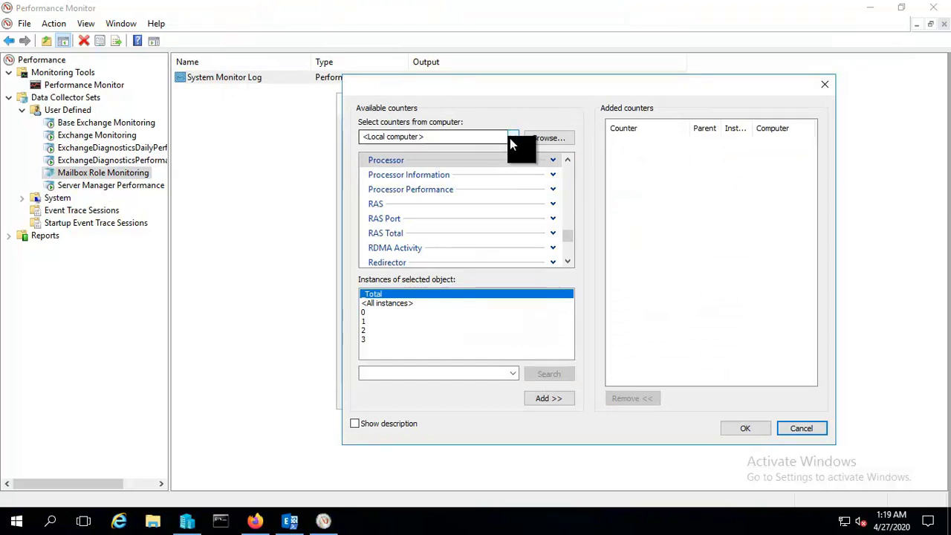
click(511, 138)
click(475, 149)
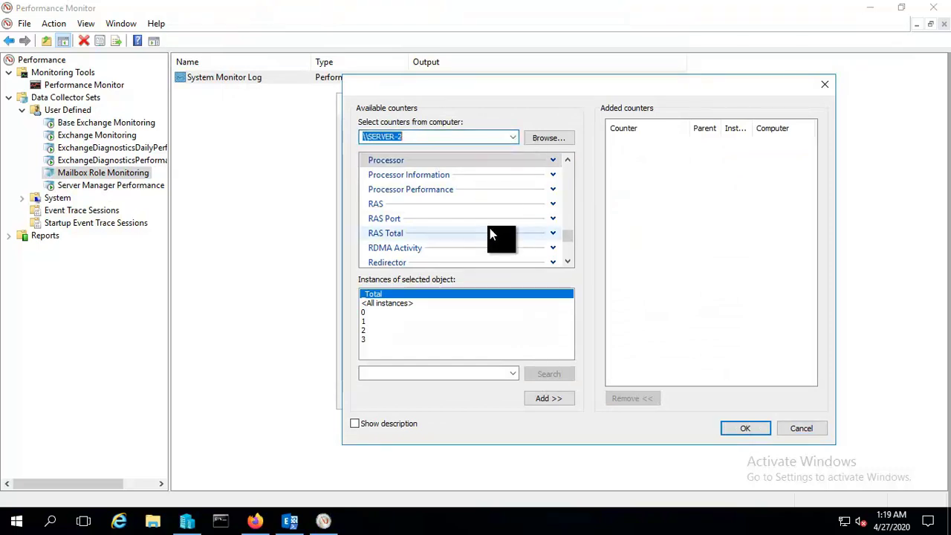
scroll(492, 235, down, 2)
scroll(490, 232, down, 2)
scroll(495, 223, up, 10)
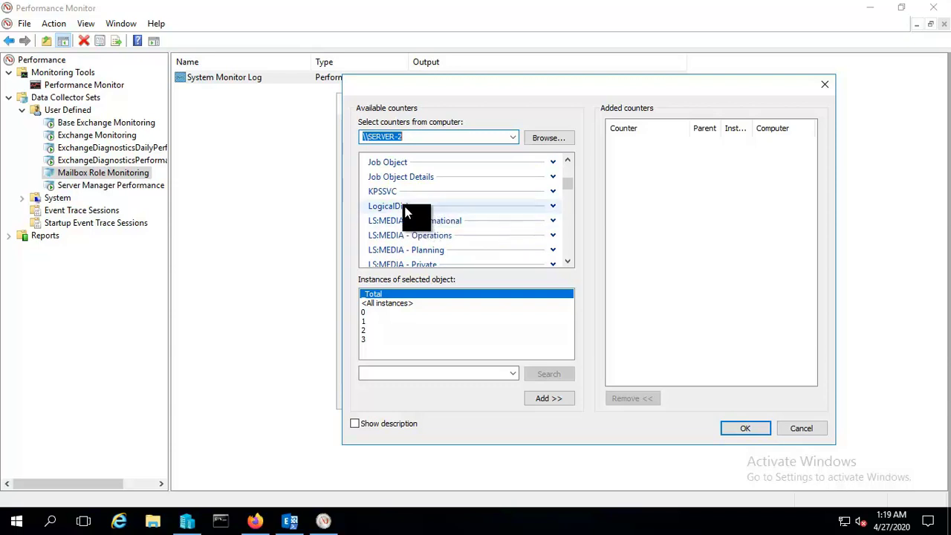
Expand the LogicalDisk counter group and narrow the selection to single disk counters.
click(429, 207)
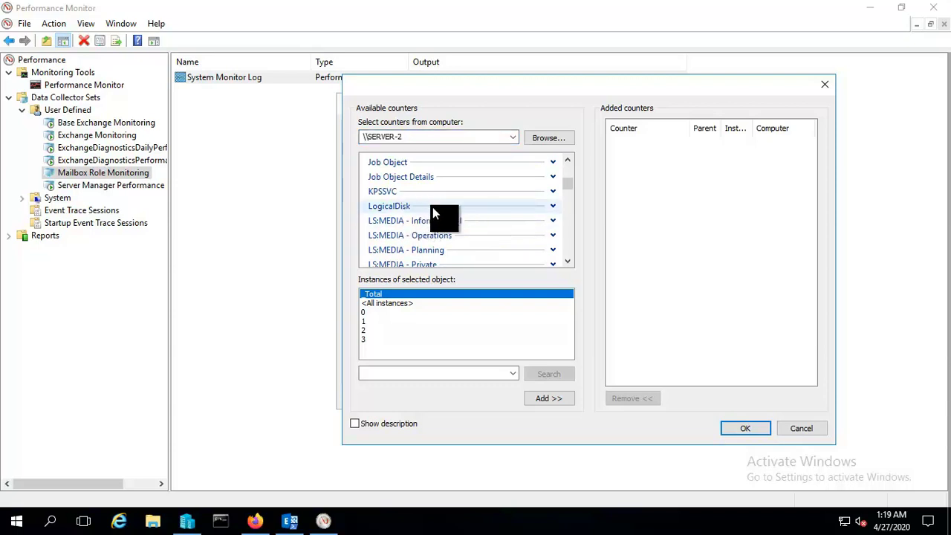
click(550, 206)
scroll(454, 229, down, 1)
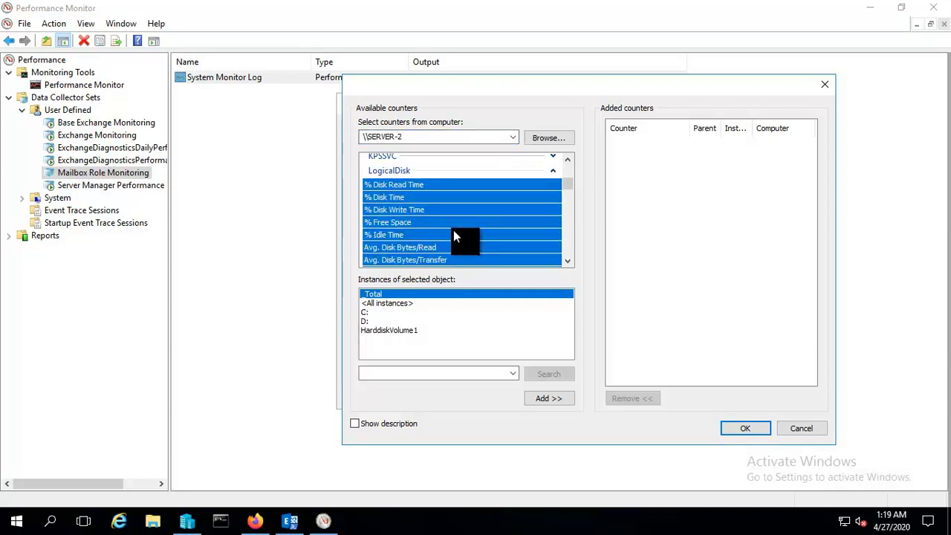
scroll(453, 229, down, 2)
click(441, 227)
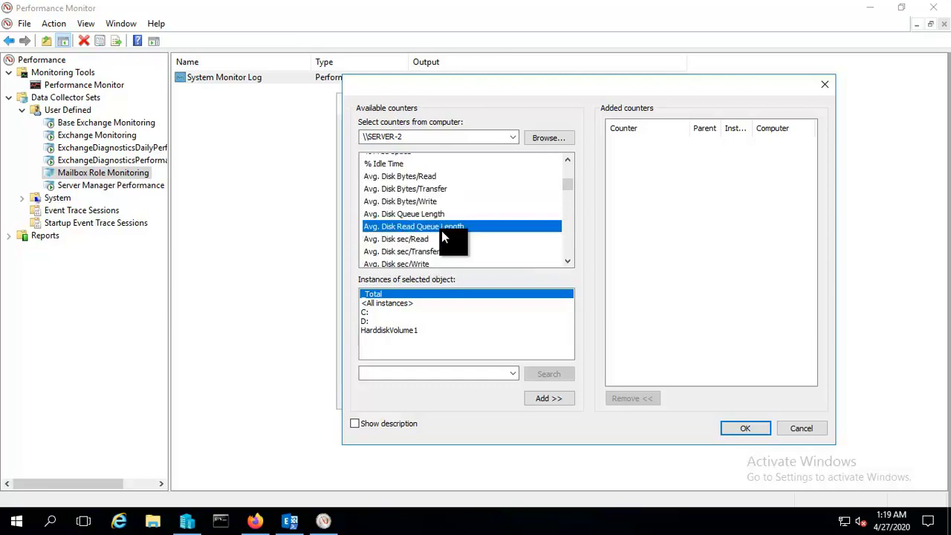
scroll(441, 230, down, 1)
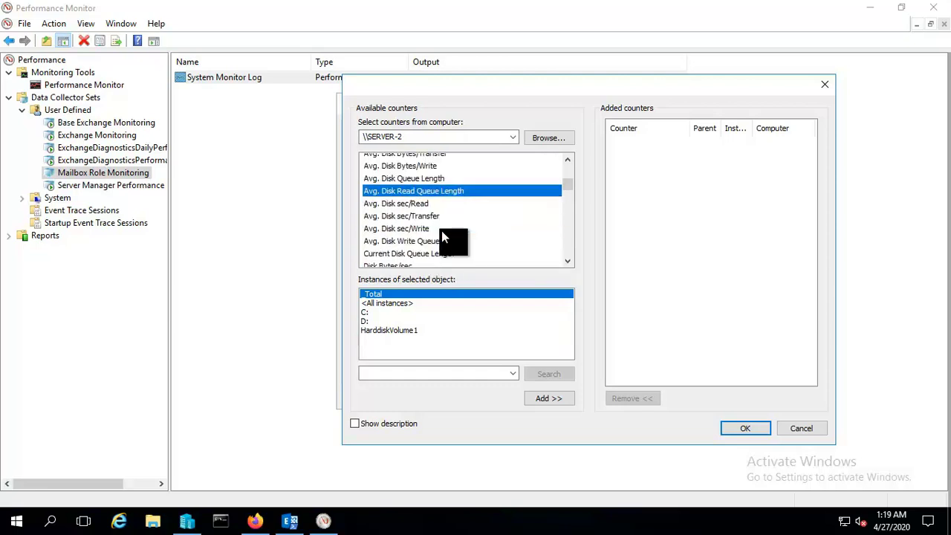
scroll(441, 230, down, 1)
scroll(441, 236, down, 1)
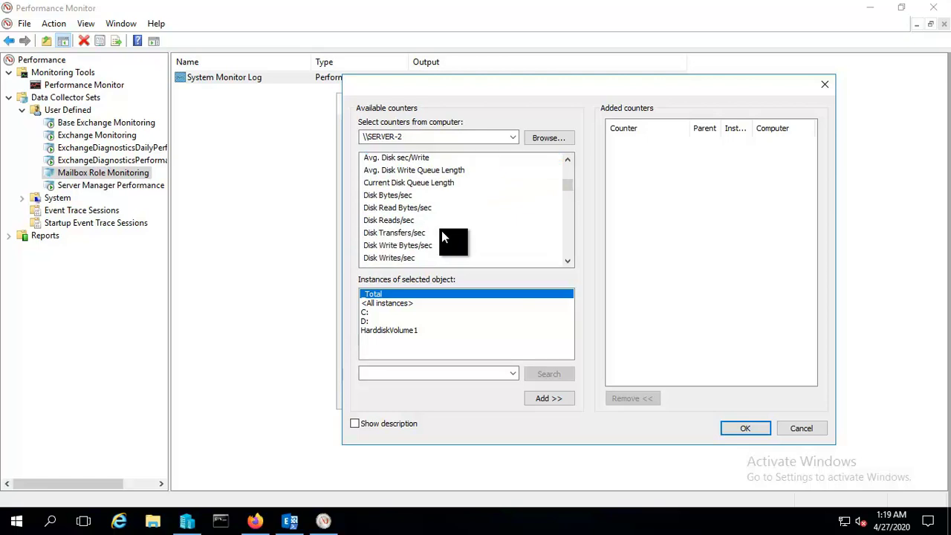
scroll(441, 232, up, 1)
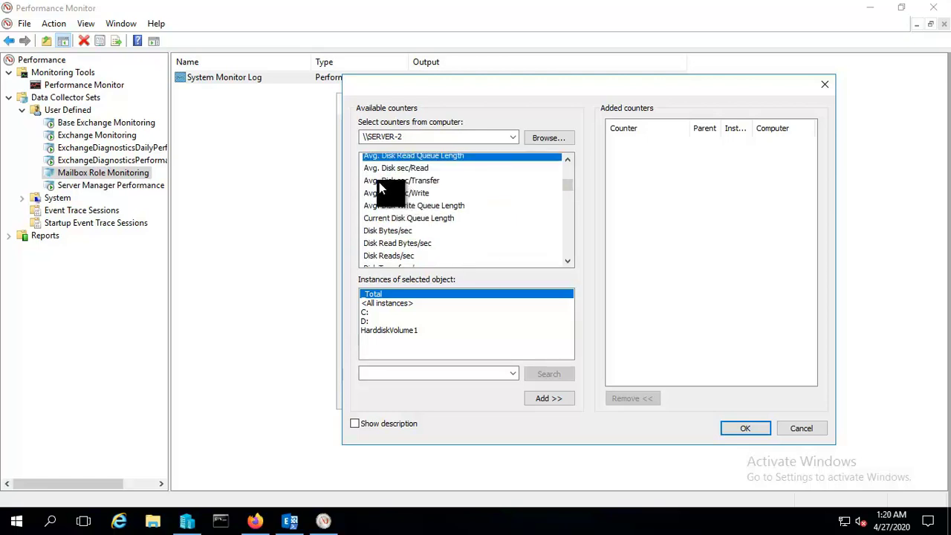
Add LogicalDisk Avg. Disk sec/Read, sec/Write and sec/Transfer for _Total to the log.
click(407, 168)
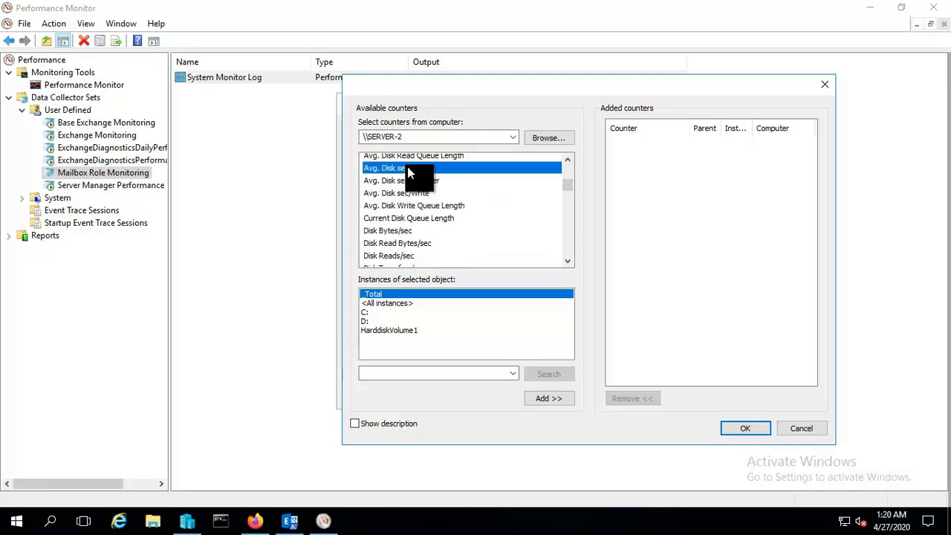
click(552, 398)
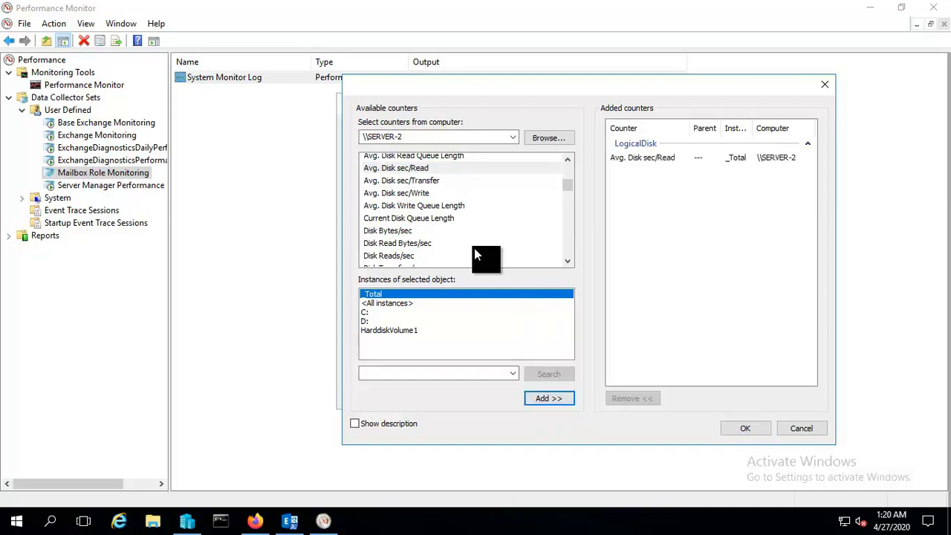
click(422, 192)
click(547, 398)
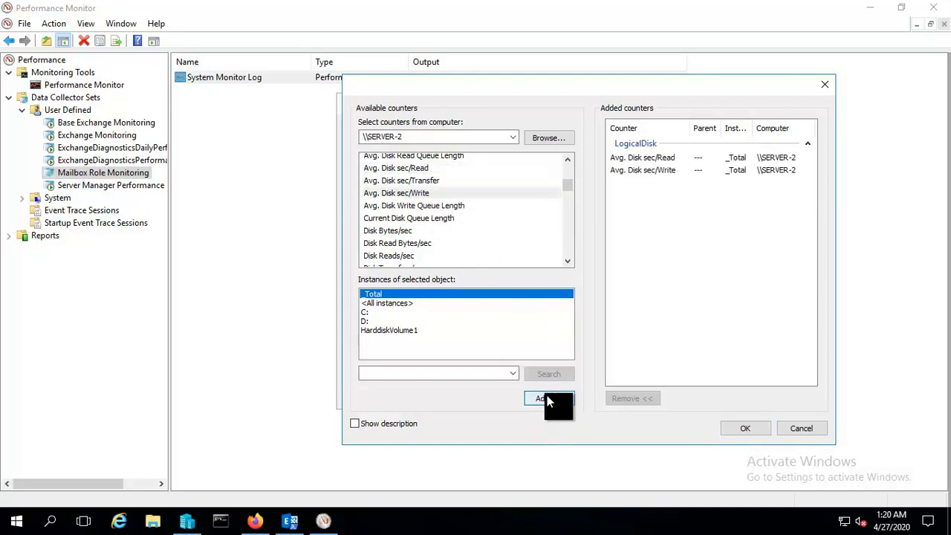
click(422, 181)
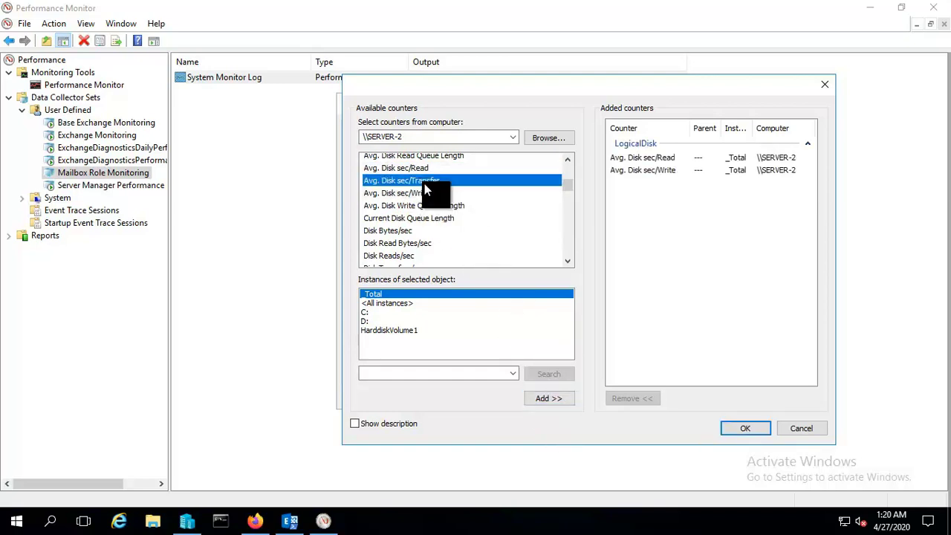
click(550, 400)
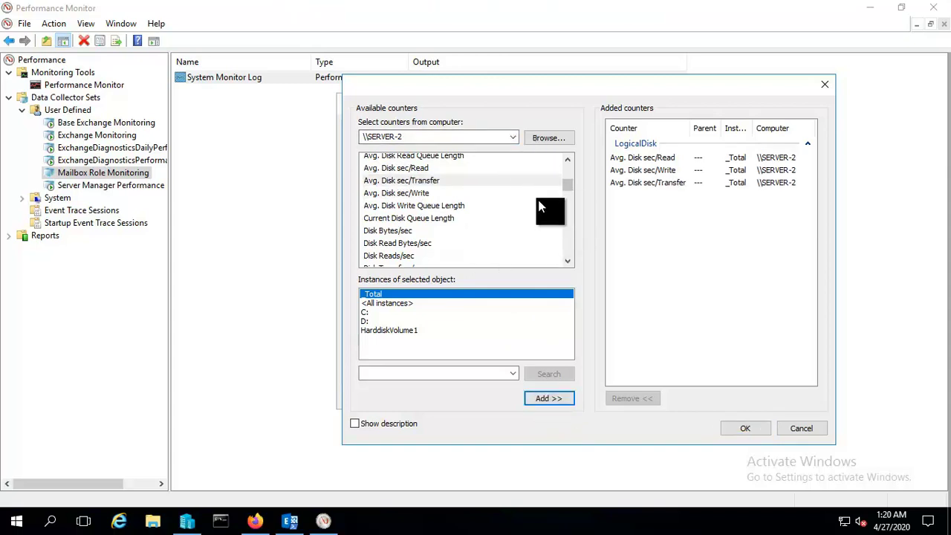
Collapse LogicalDisk and expand the MSExchangeIS Store counters to pick individual ones.
scroll(496, 216, up, 3)
scroll(494, 210, up, 3)
scroll(495, 220, down, 1)
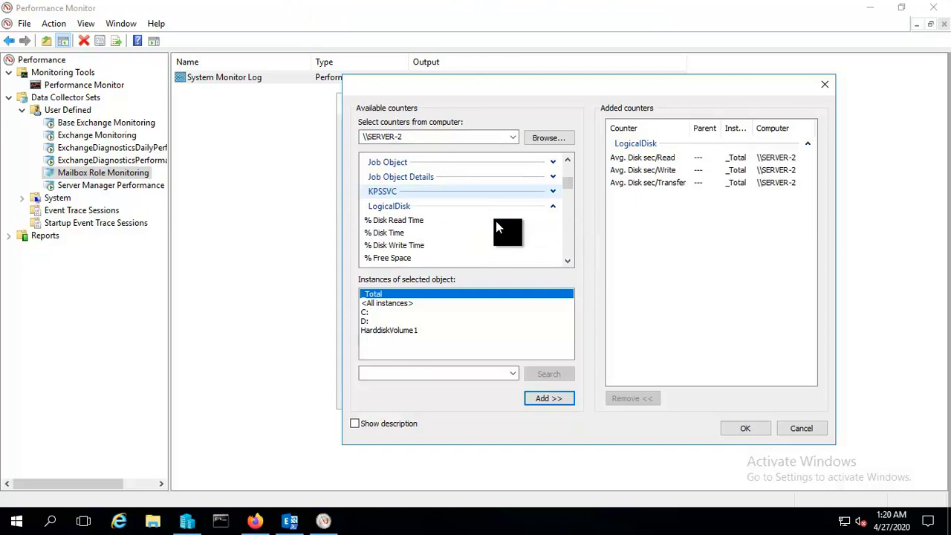
click(553, 205)
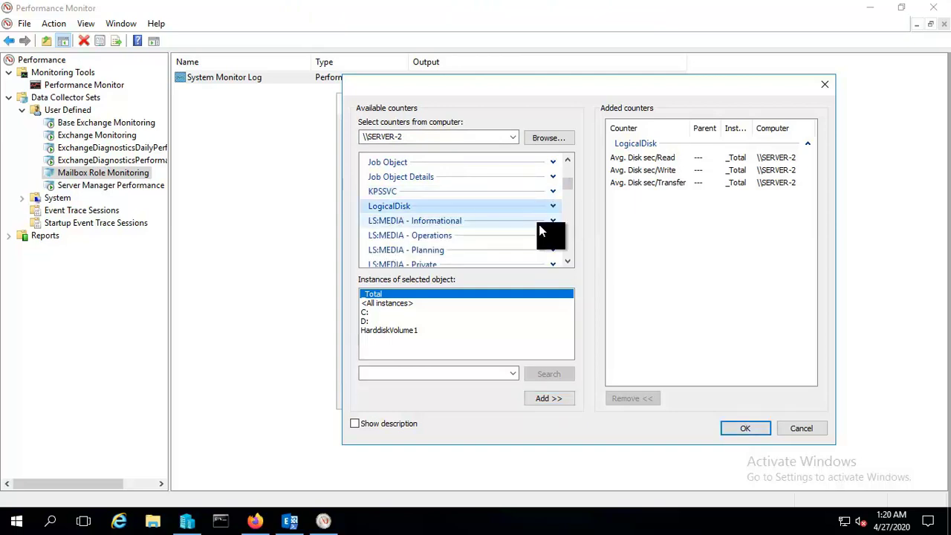
scroll(538, 224, up, 2)
scroll(539, 231, up, 5)
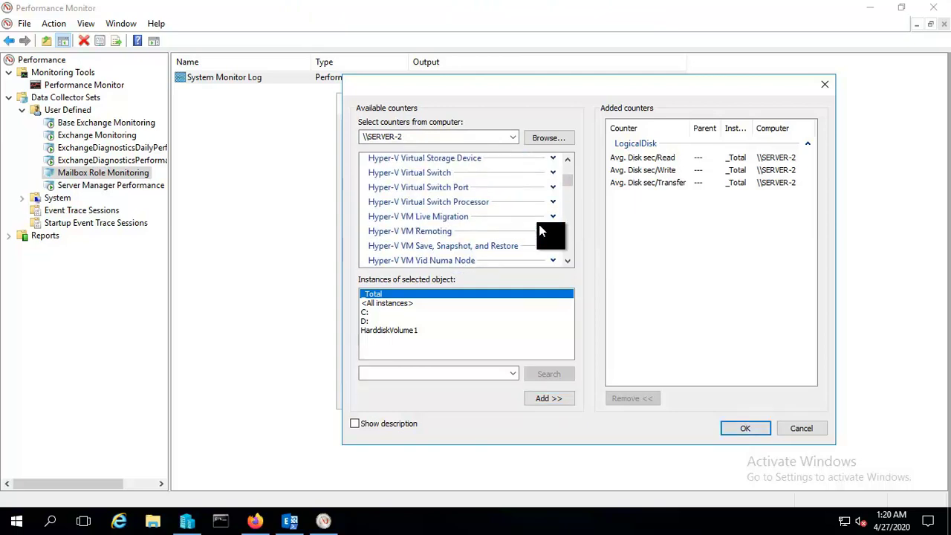
scroll(538, 224, up, 2)
scroll(495, 242, down, 10)
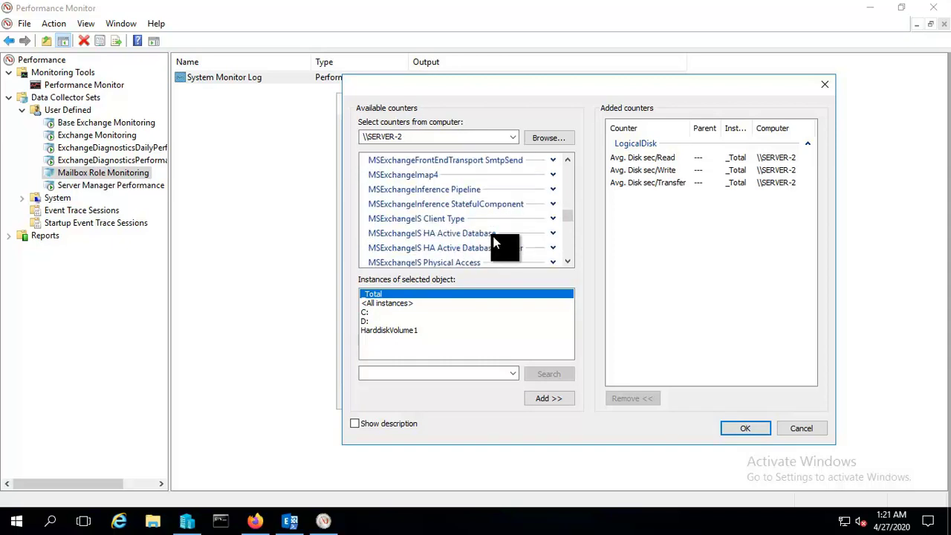
scroll(495, 241, down, 1)
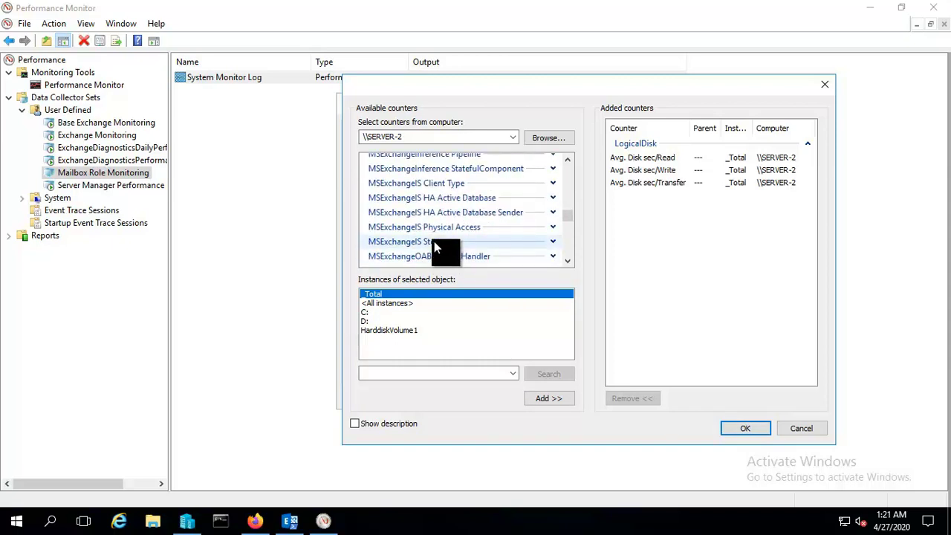
click(550, 242)
scroll(510, 250, down, 1)
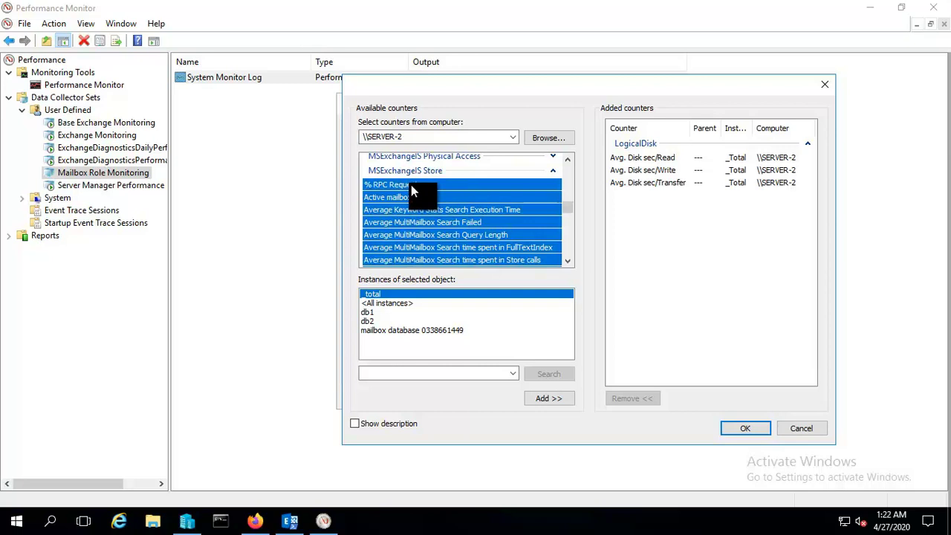
click(449, 236)
Add the Store counters RPC Operations/sec and RPC Average Latency for _total.
scroll(438, 230, down, 4)
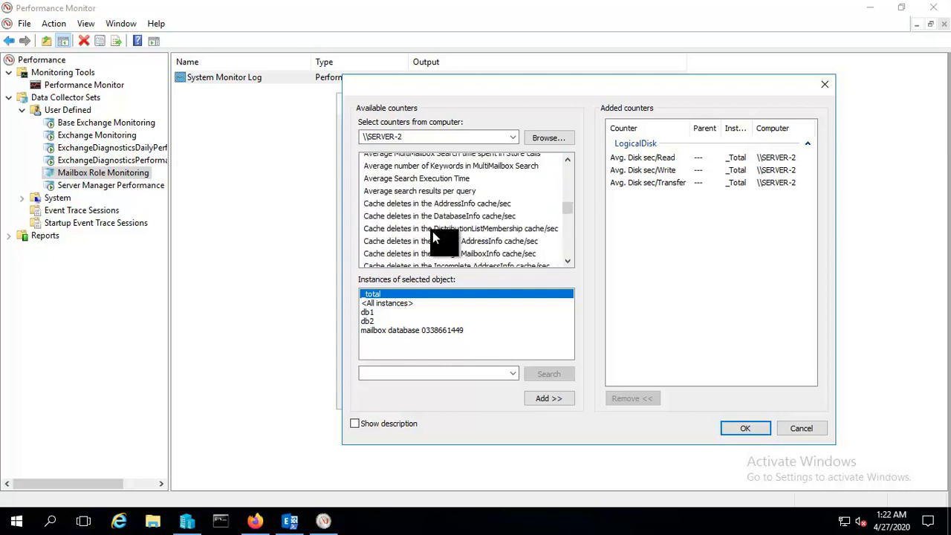
scroll(434, 236, down, 6)
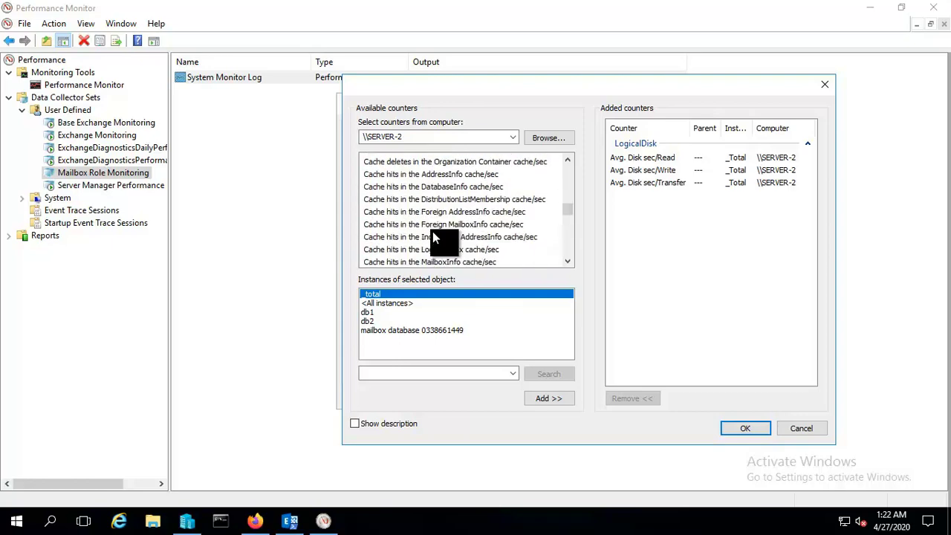
scroll(435, 236, down, 8)
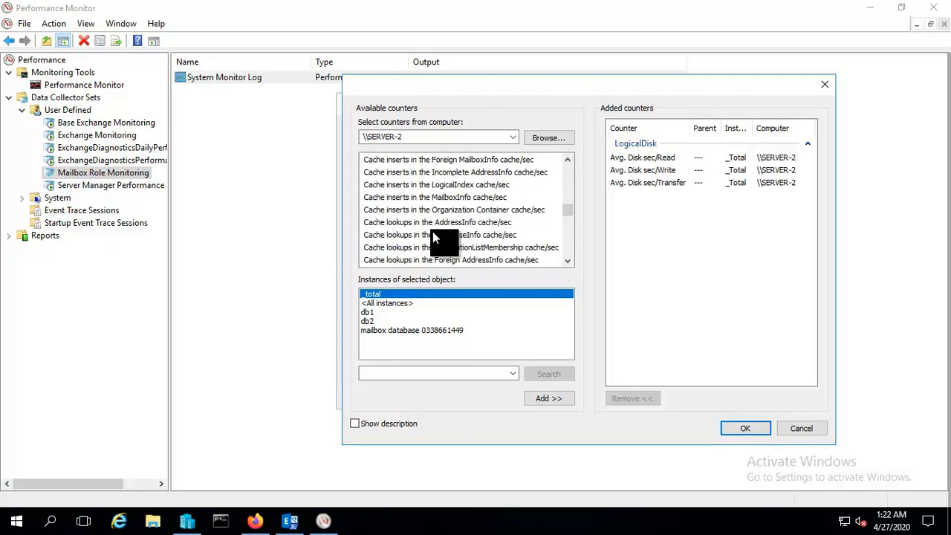
scroll(435, 238, down, 10)
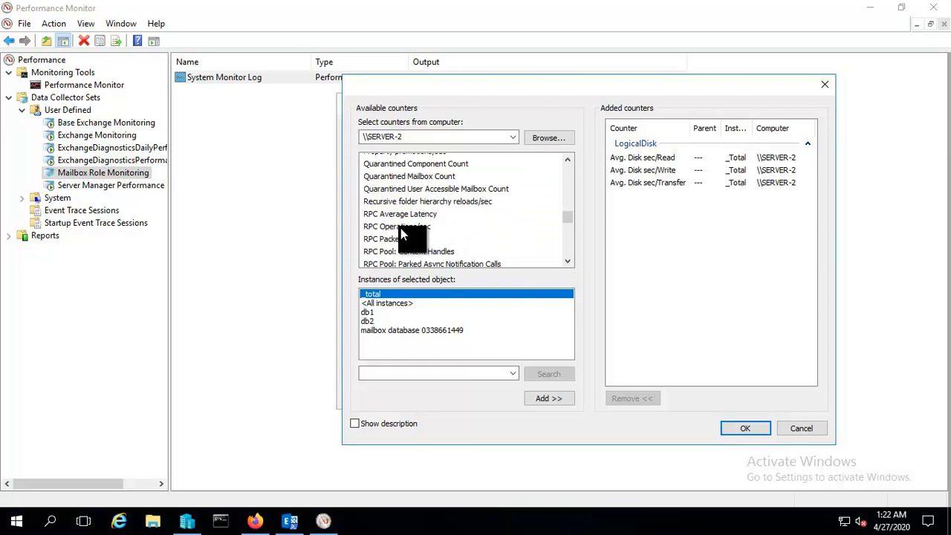
click(401, 228)
click(547, 399)
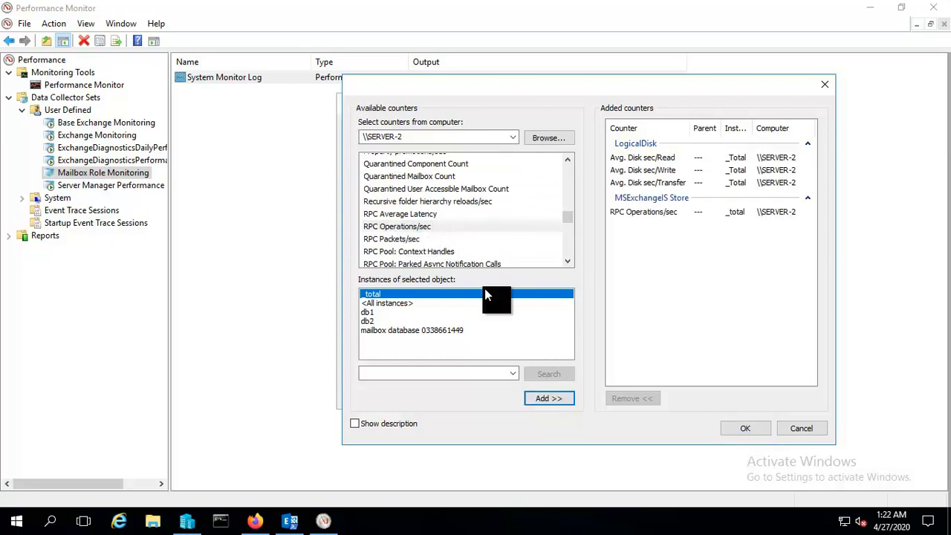
click(417, 215)
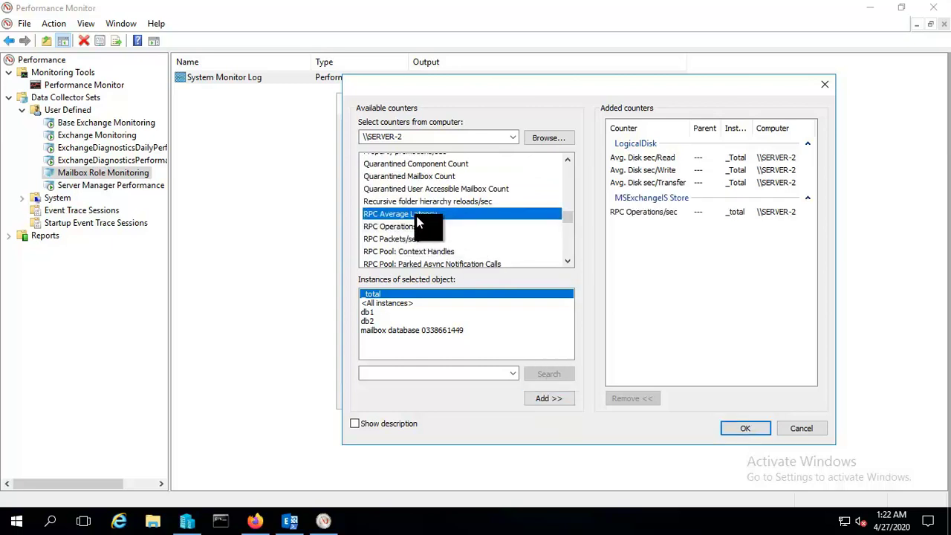
click(548, 399)
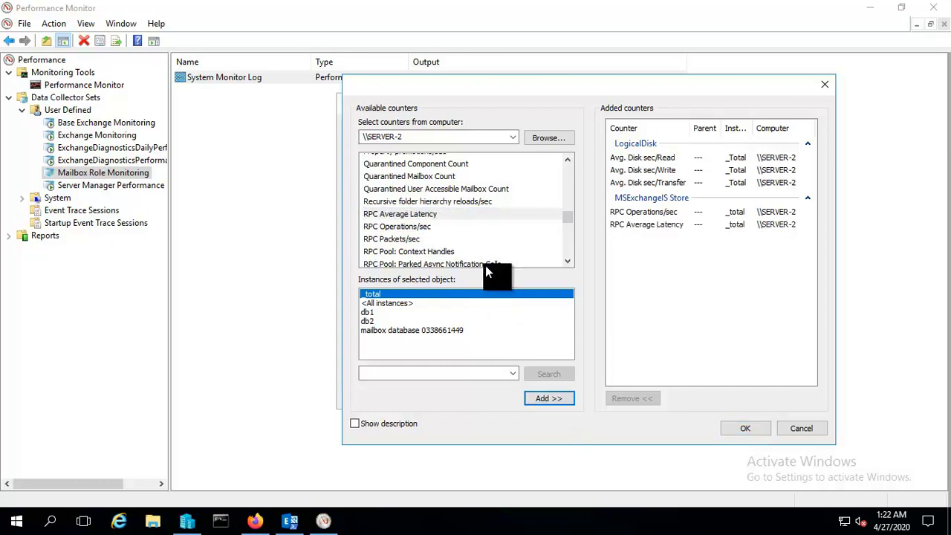
Add the RPC Requests and Messages Delivered/sec Store counters for _total.
click(416, 238)
scroll(418, 243, down, 1)
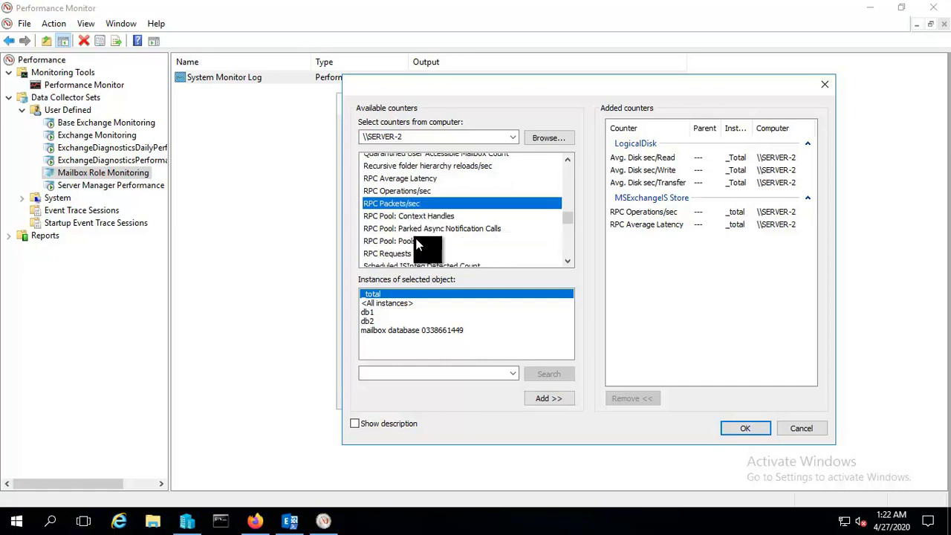
click(405, 253)
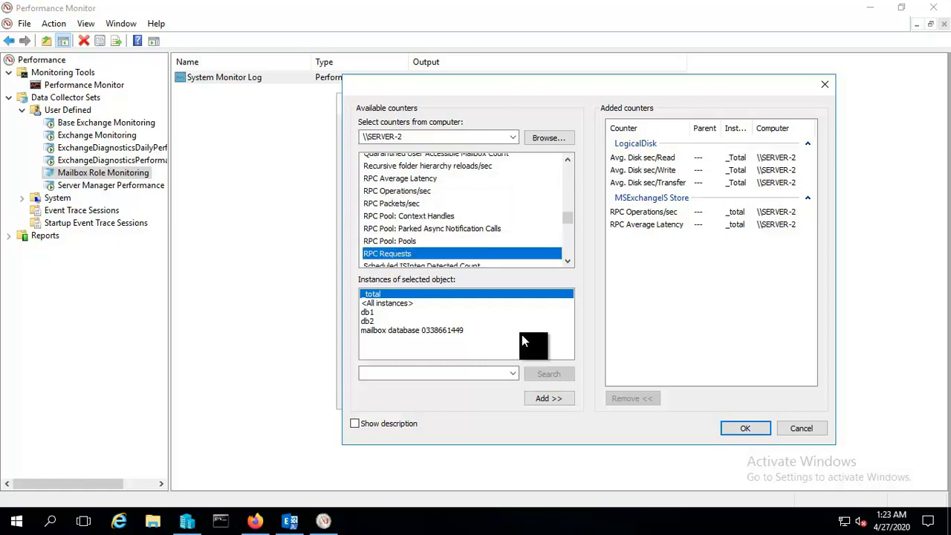
click(549, 399)
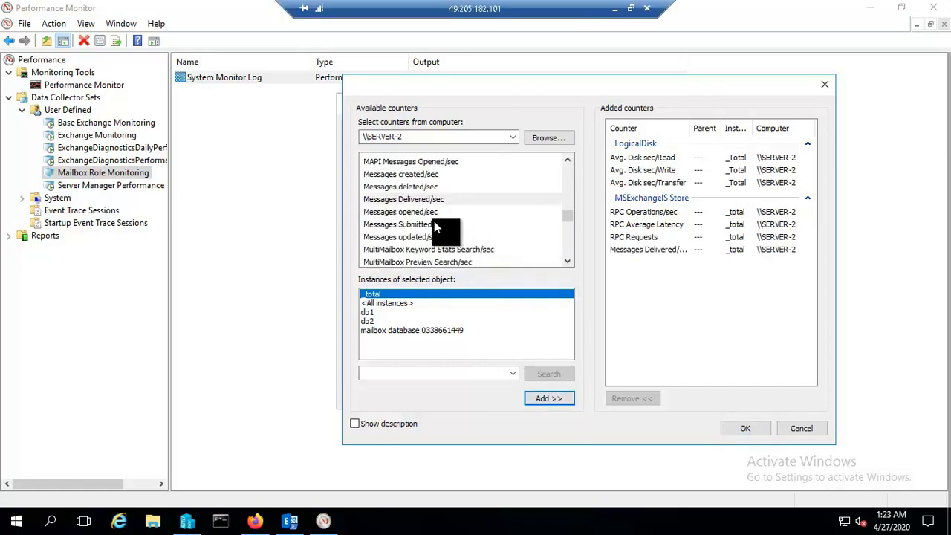
scroll(434, 225, up, 1)
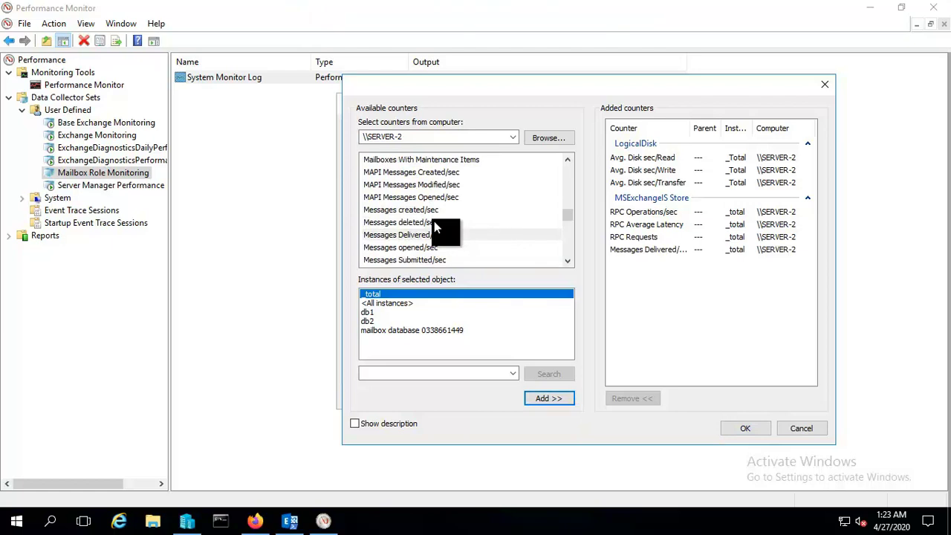
scroll(434, 225, up, 1)
scroll(433, 228, up, 1)
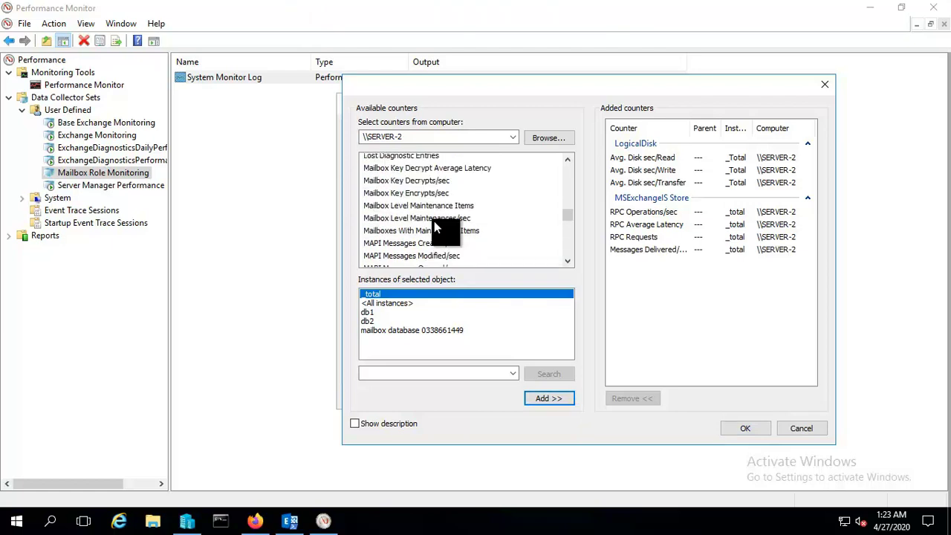
scroll(435, 228, up, 1)
scroll(435, 228, down, 6)
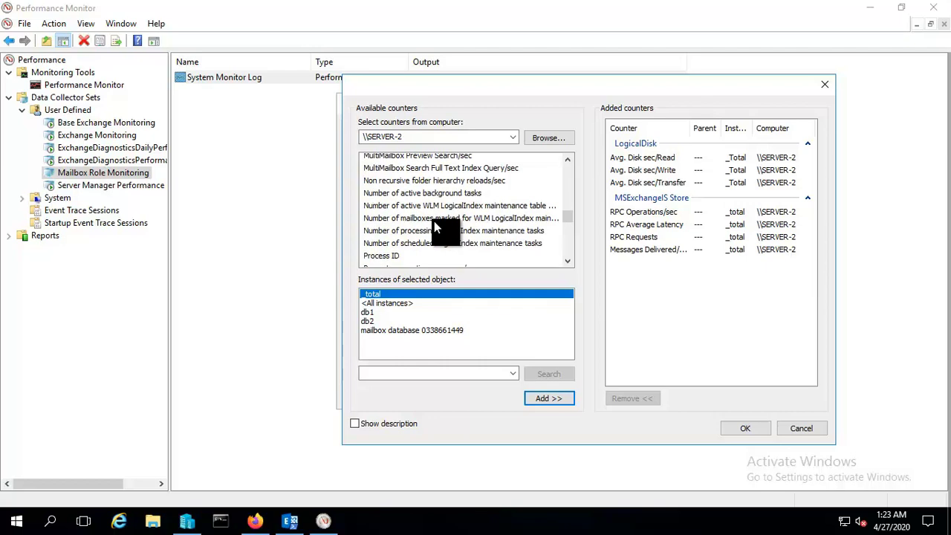
scroll(436, 228, down, 4)
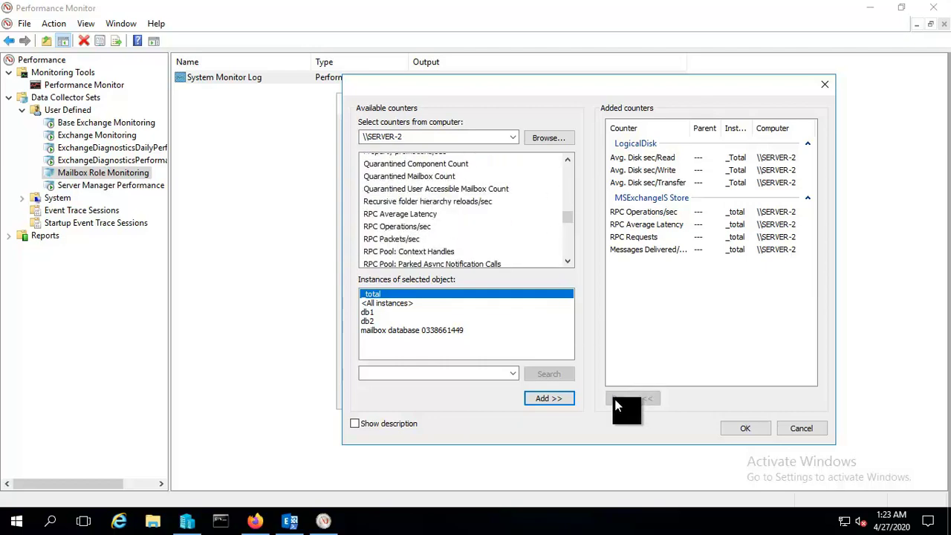
Confirm the chosen counters and apply them to the log, entering the run-as account password.
click(750, 429)
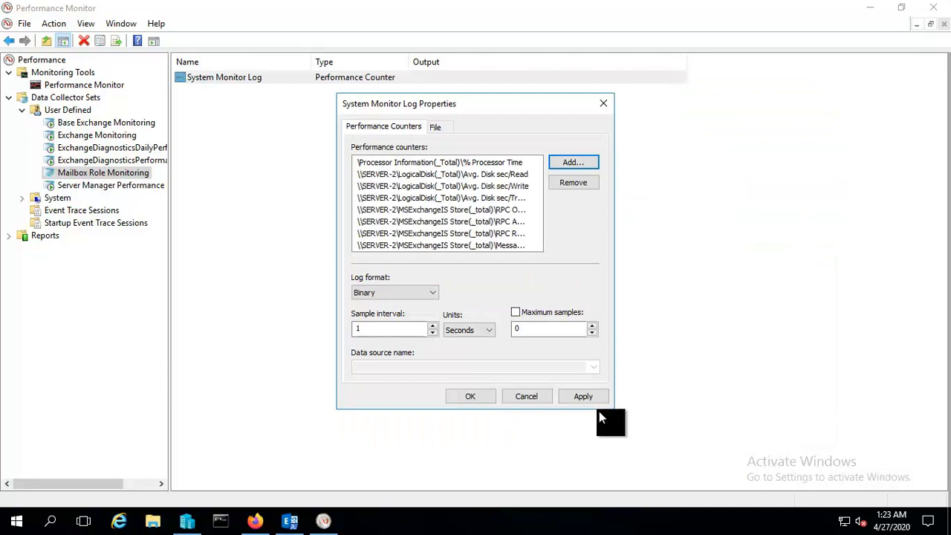
click(586, 398)
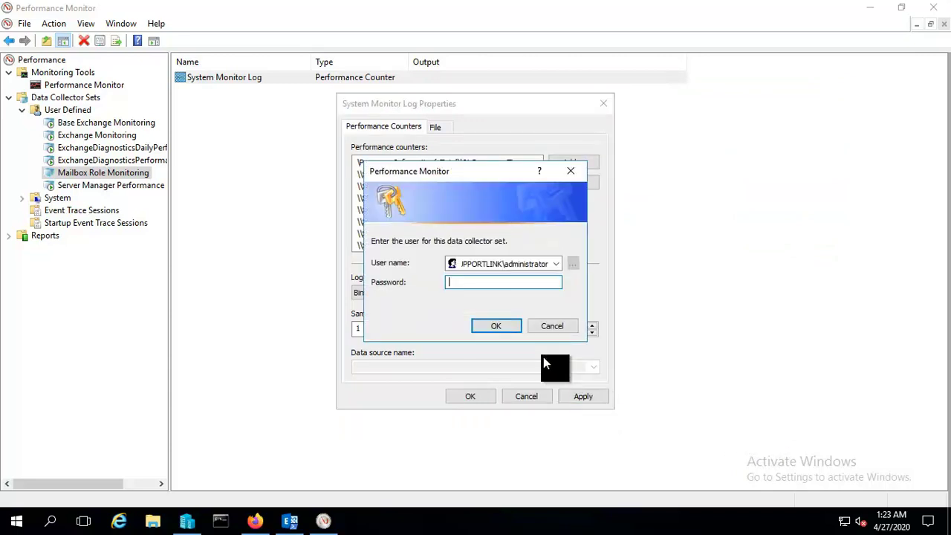
text(P@ssw0rd1)
click(508, 327)
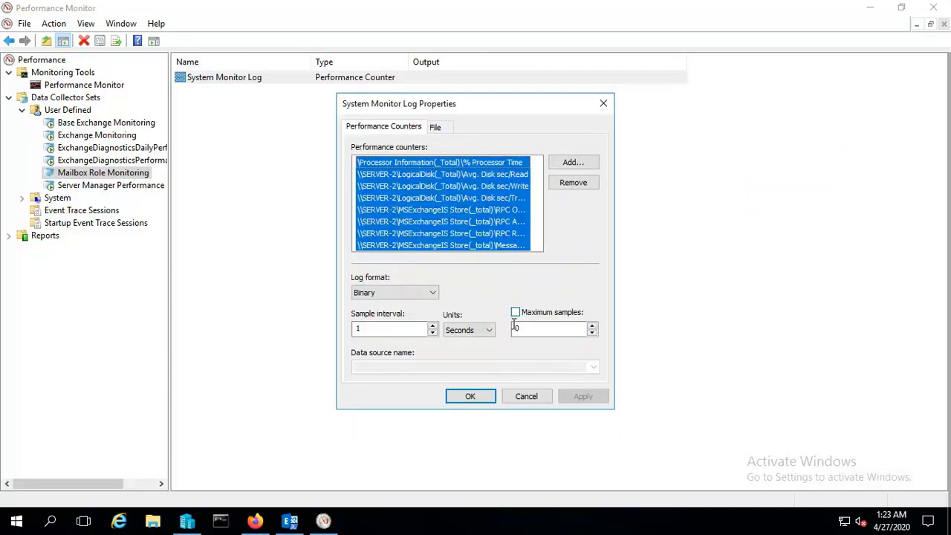
Save and close the log properties, re-entering the run-as account password.
click(488, 400)
text(P@ssw0rd1)
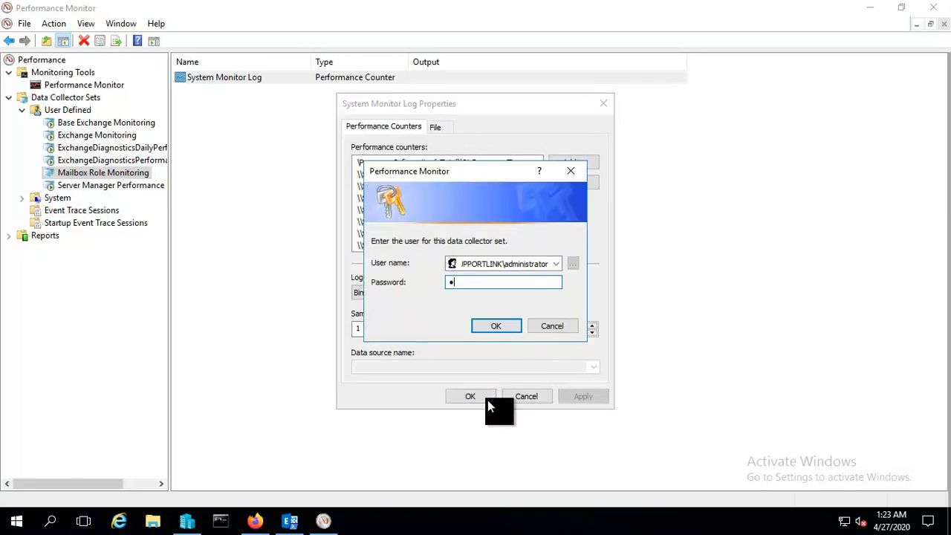
click(492, 325)
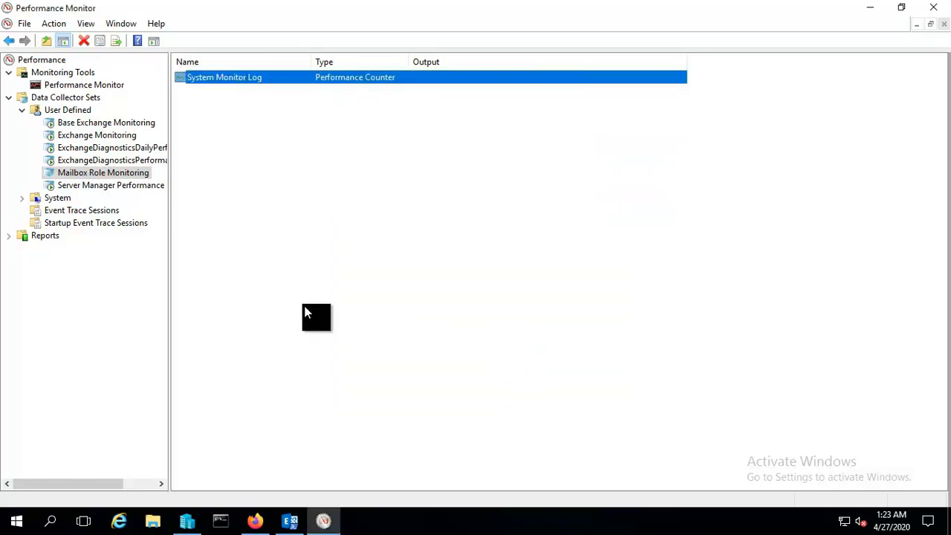
Start Mailbox Role Monitoring collection, then check Base Exchange Monitoring's log counters without changes.
right_click(130, 174)
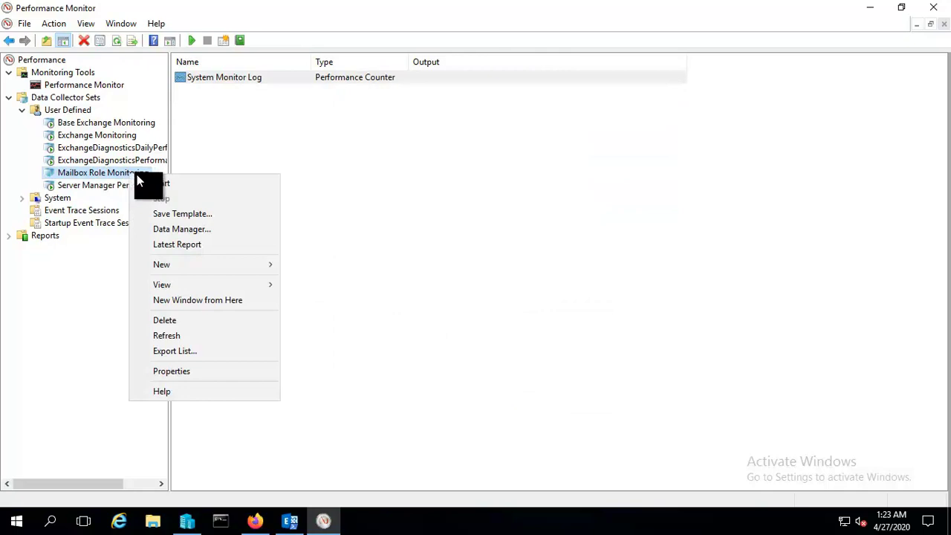
click(149, 182)
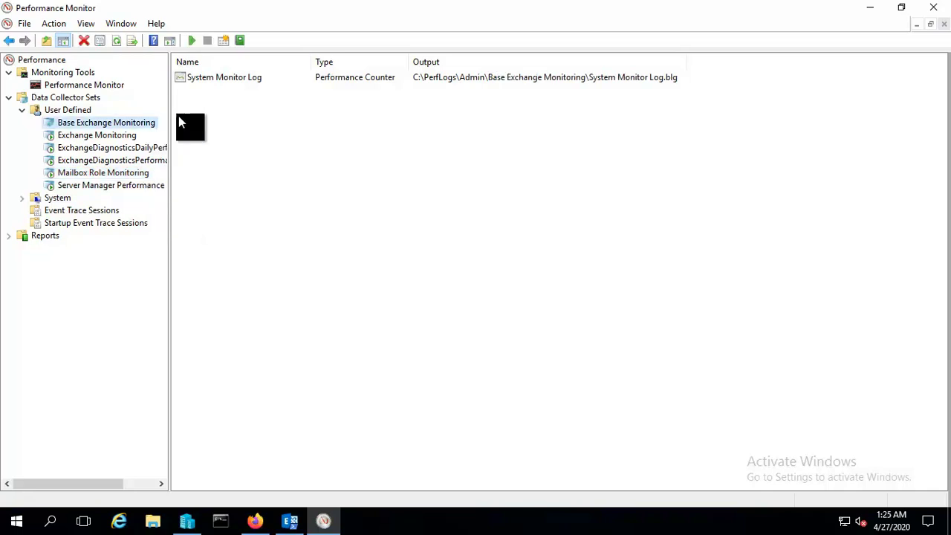
double_click(213, 76)
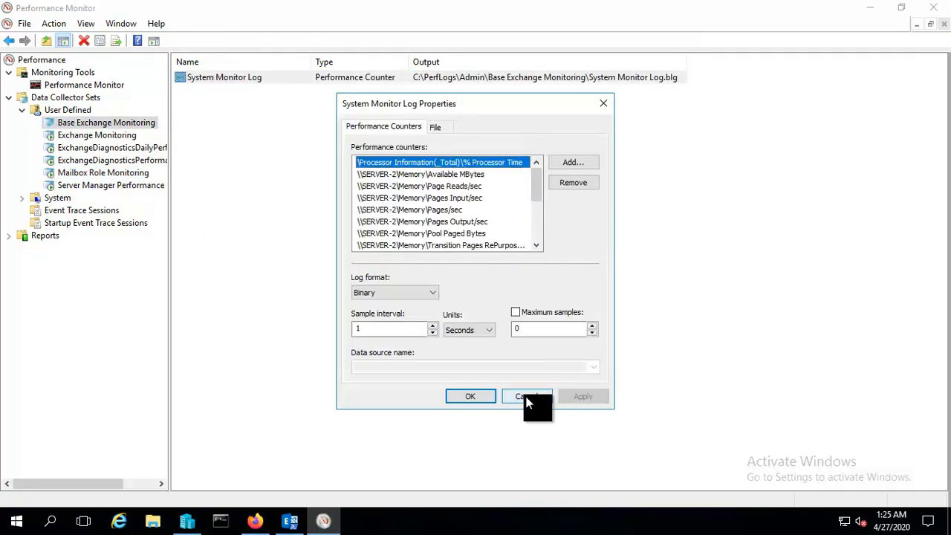
click(529, 397)
right_click(134, 124)
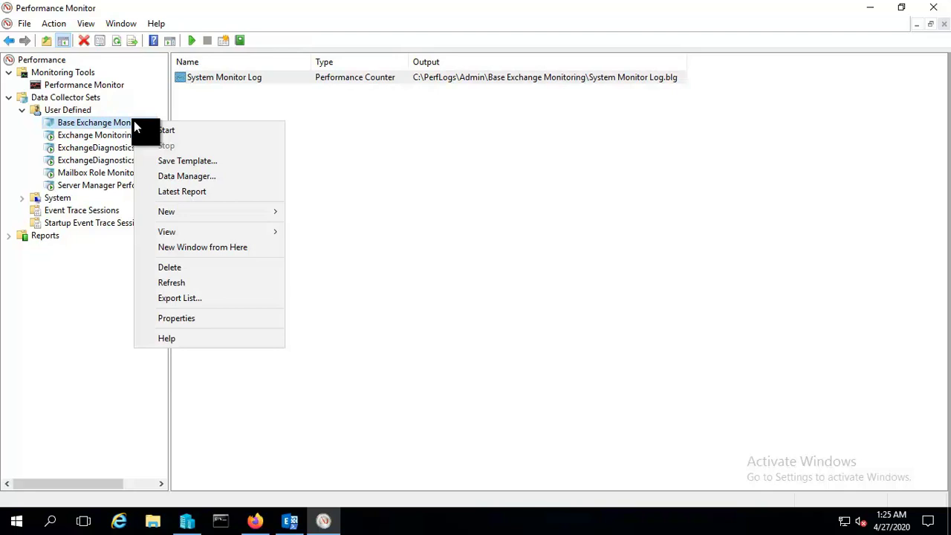
Display the latest Base Exchange Monitoring report, graphing its Processor and LDAP counters over 7:42.
click(191, 192)
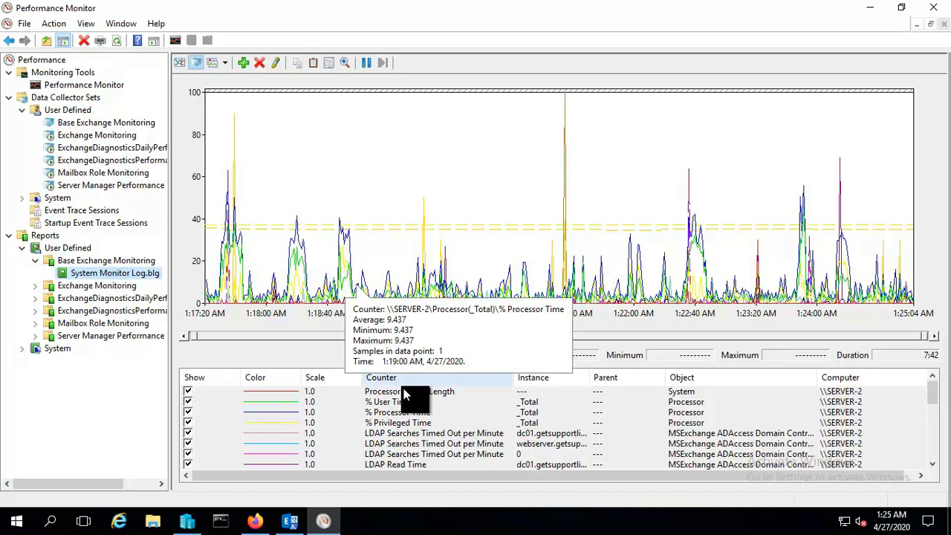
scroll(403, 396, down, 2)
scroll(403, 397, up, 1)
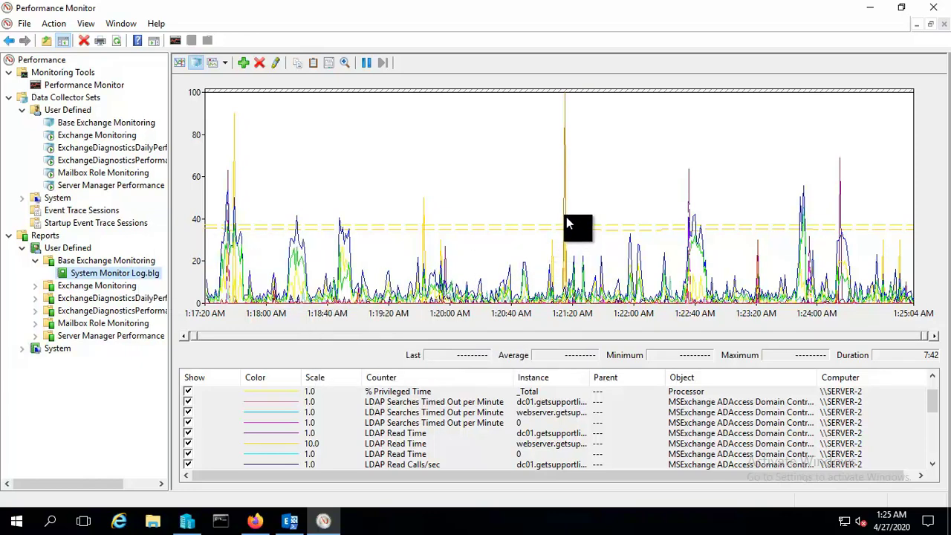
mouse_move(564, 229)
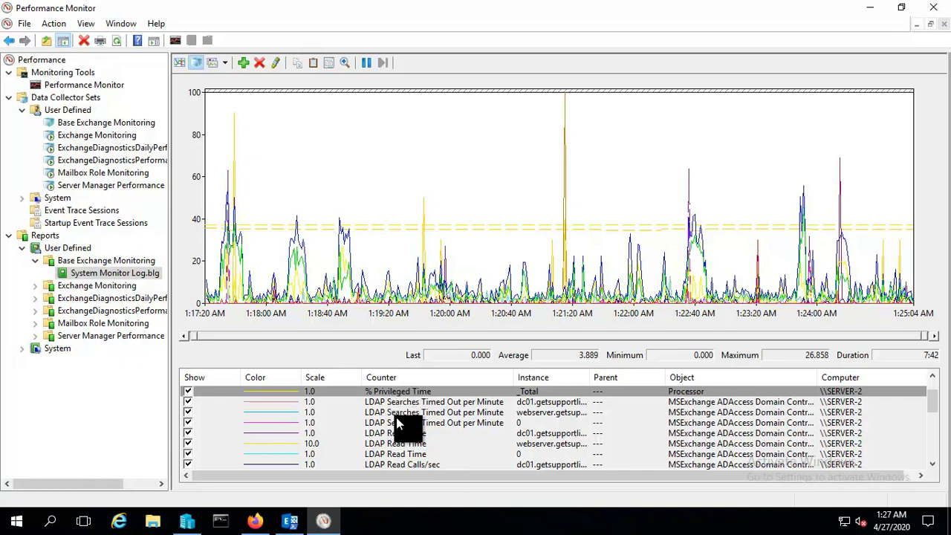
Set the report's graph View to Histogram bar in its Graph properties and apply it.
double_click(399, 443)
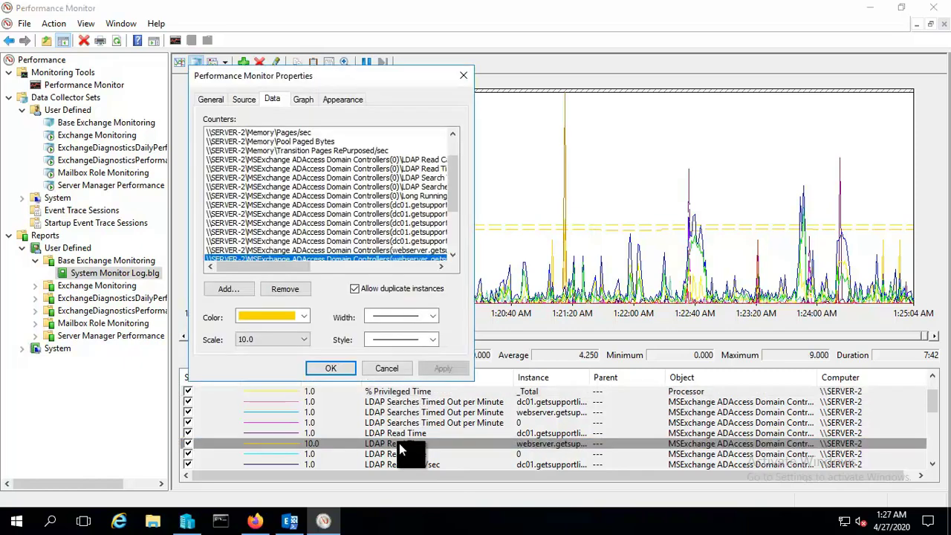
scroll(323, 196, down, 3)
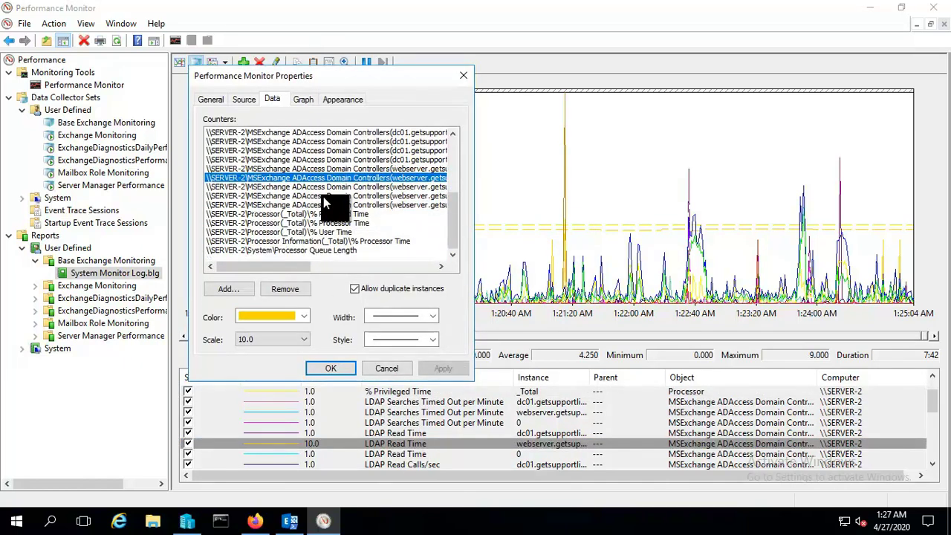
scroll(323, 196, up, 3)
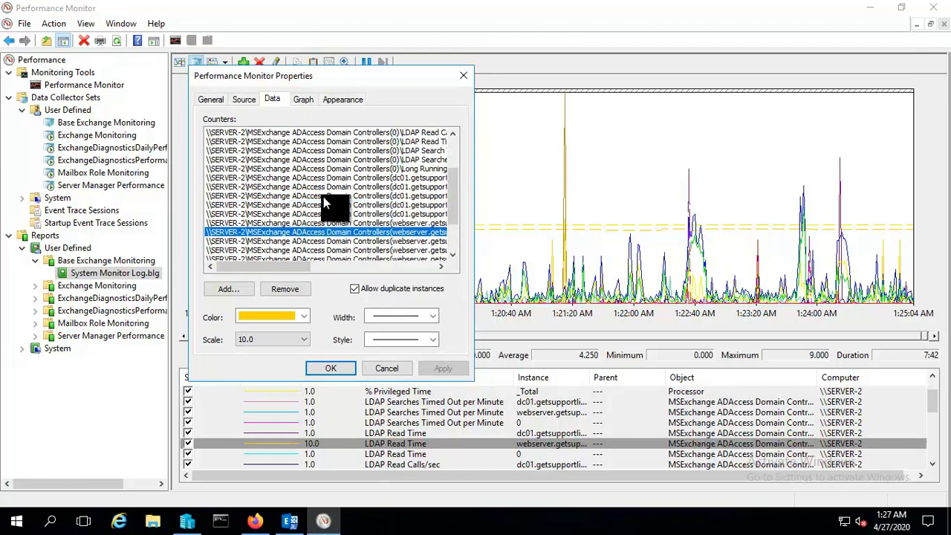
click(302, 101)
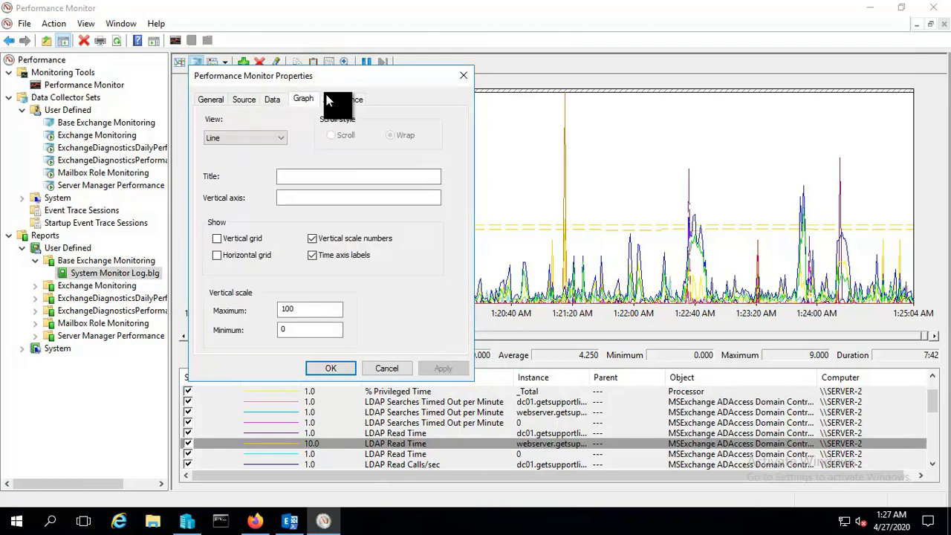
click(335, 99)
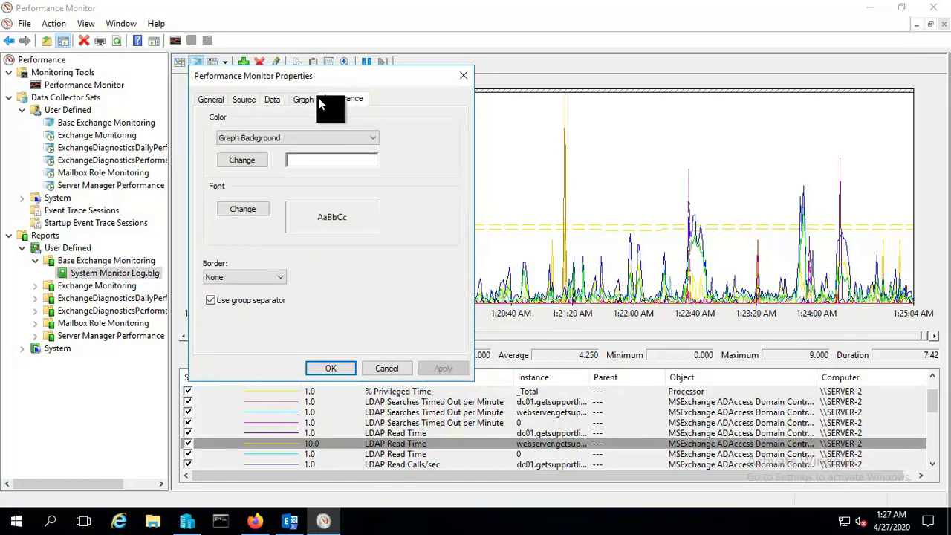
click(312, 98)
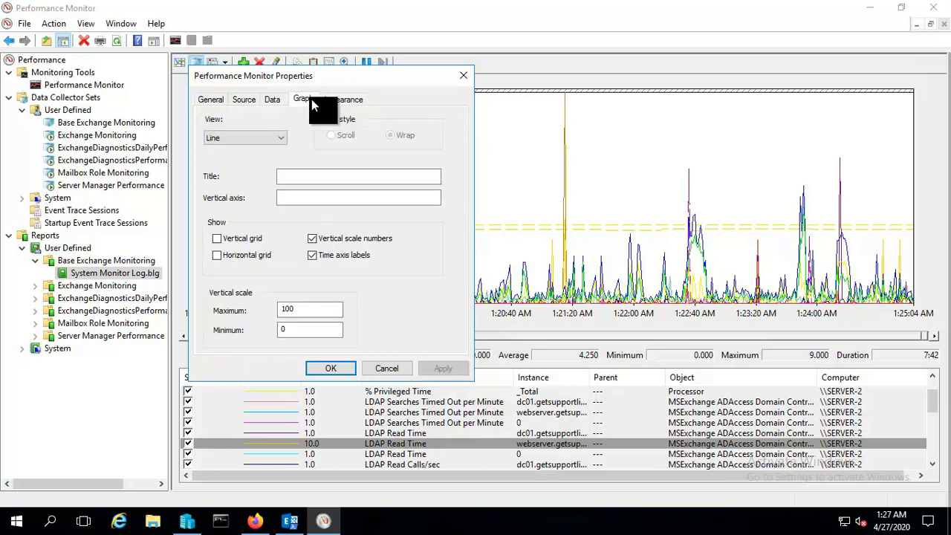
click(277, 140)
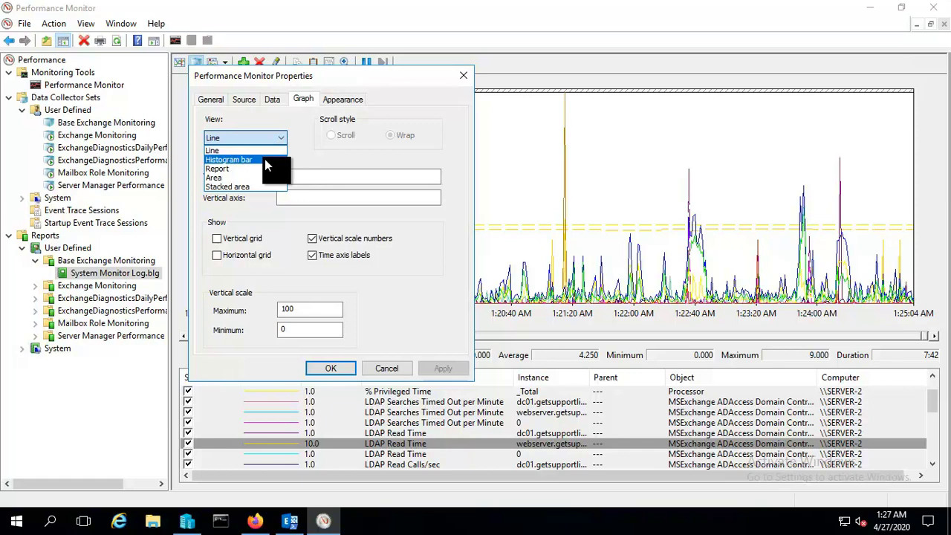
click(264, 158)
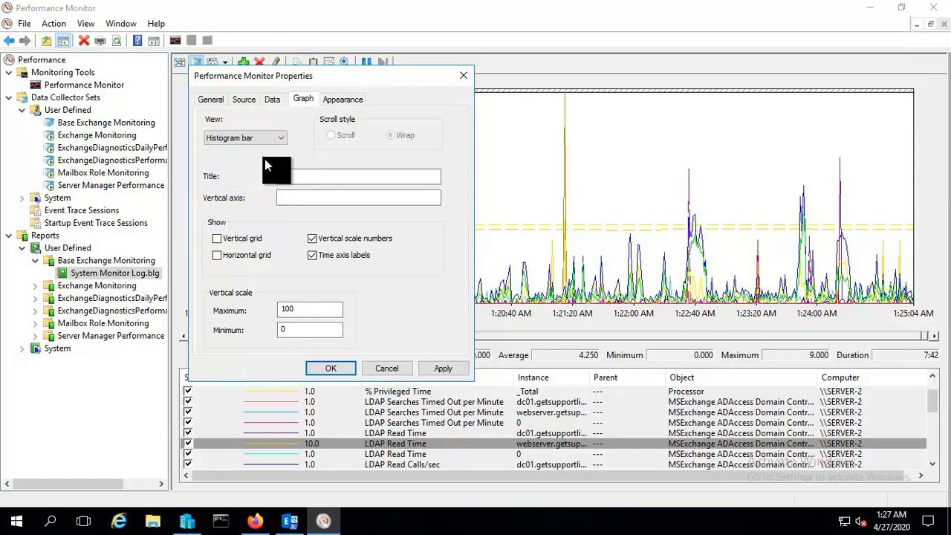
click(443, 369)
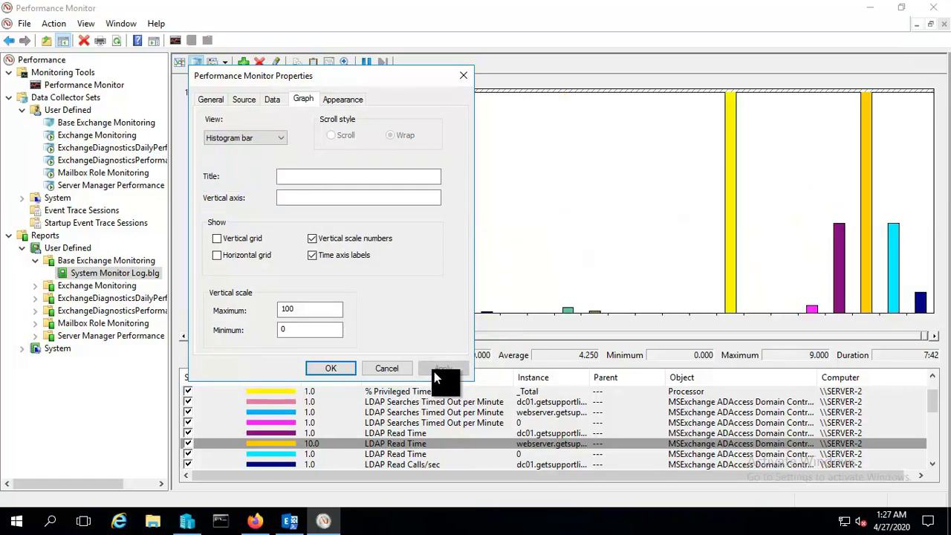
Close the graph properties and select the dc01 LDAP Searches Timed Out per Minute counter.
click(331, 368)
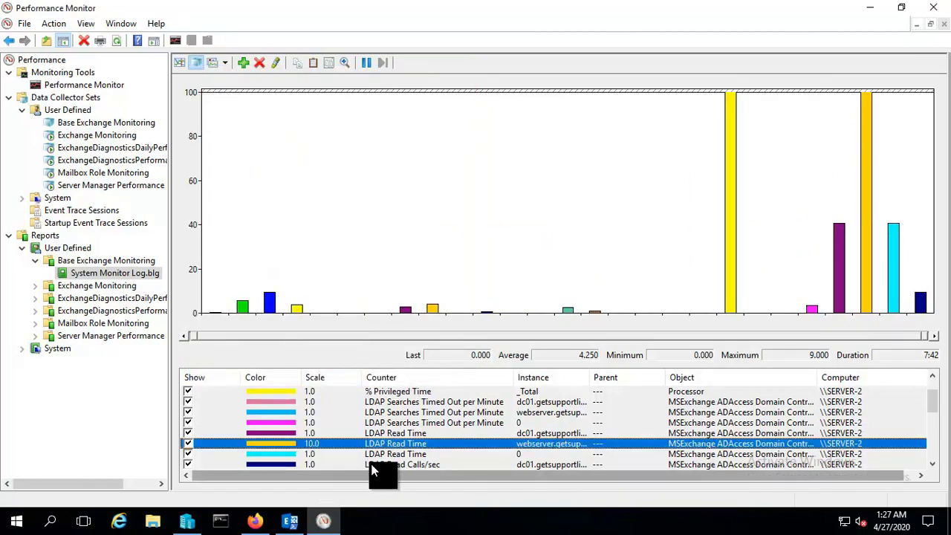
drag(382, 474, 414, 463)
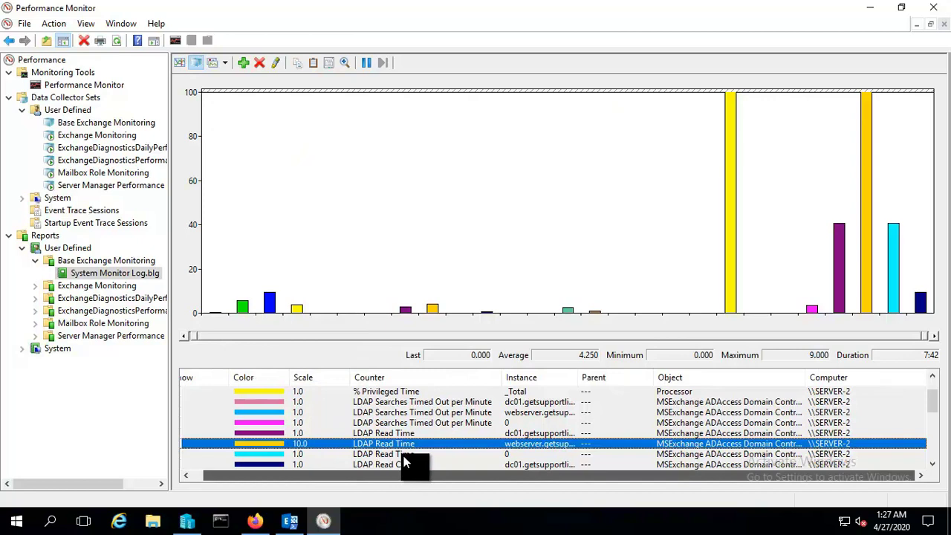
click(381, 403)
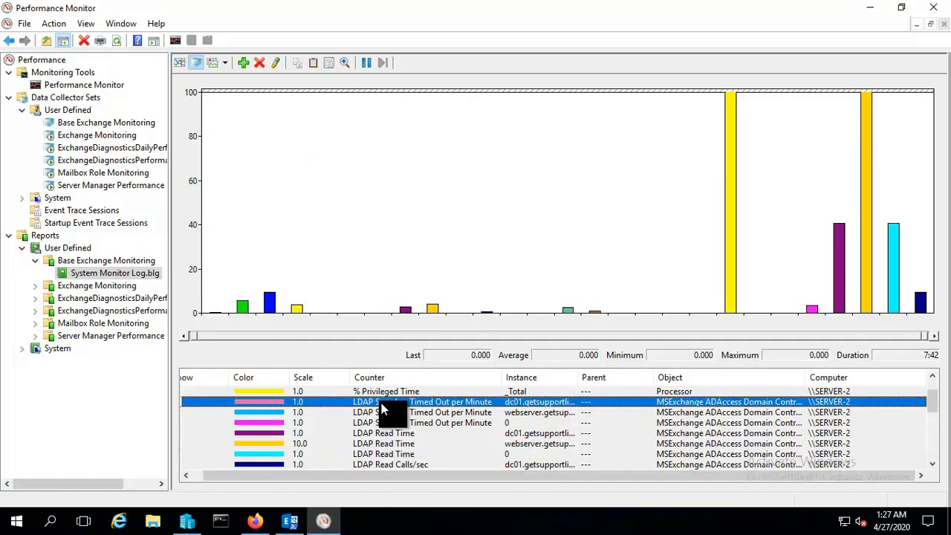